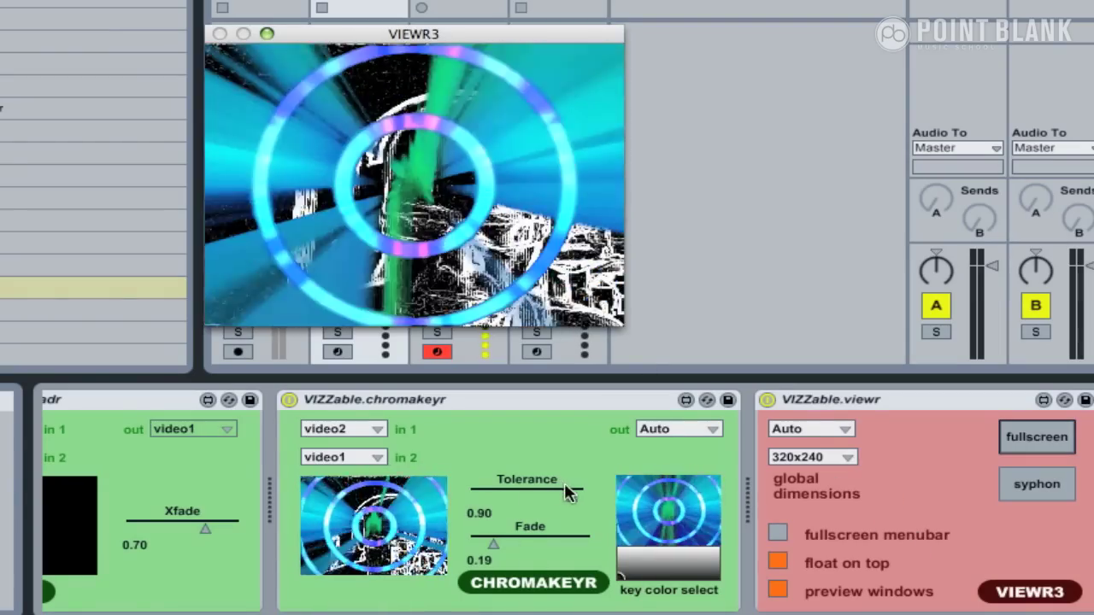
# Step: Lower the chromakeyr Tolerance to about 0.71 and set the rotatr edge mode to fold
pyautogui.moveTo(566, 486); pyautogui.dragTo(549, 485)
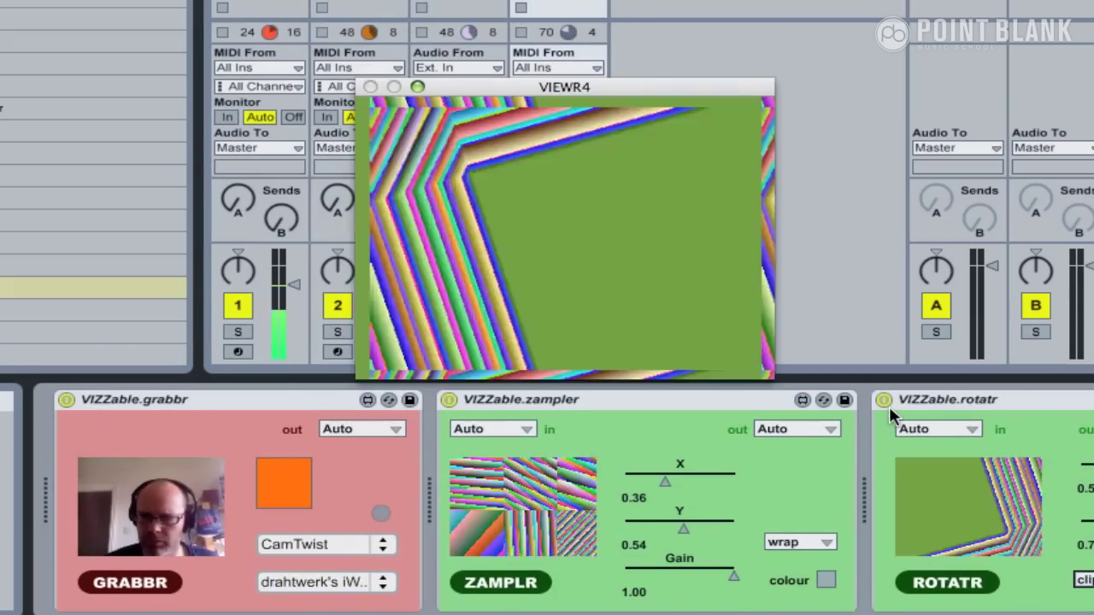
pyautogui.click(1083, 580)
pyautogui.click(1084, 523)
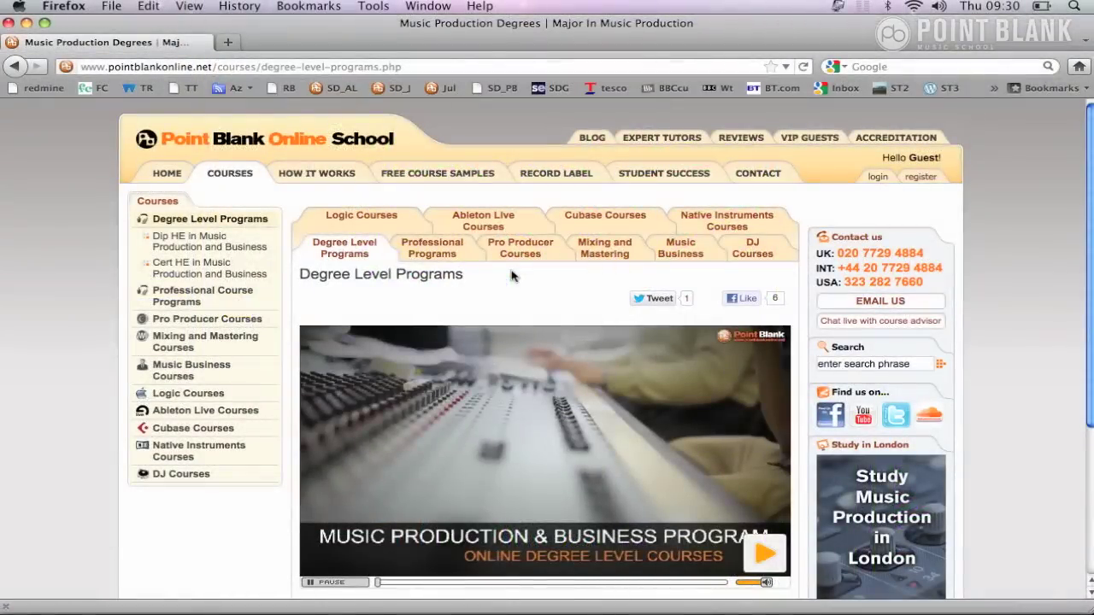
# Step: Go to the Ableton Live Courses page from the Courses sidebar
pyautogui.click(169, 412)
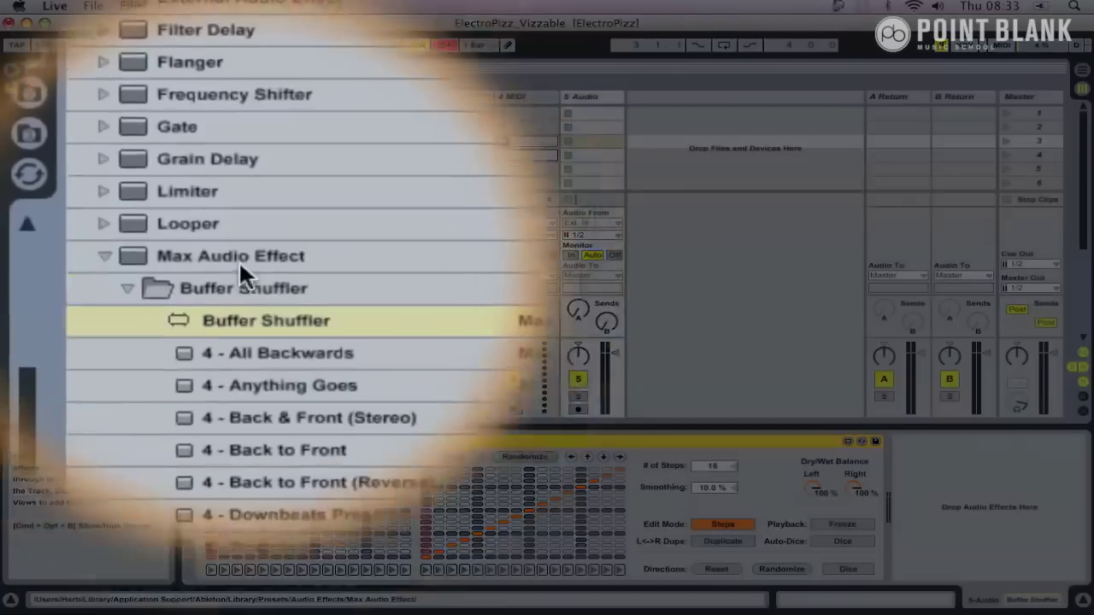
# Step: Add a Max Audio Effect after Buffer Shuffler and duplicate its metro 200 box as counter 1
pyautogui.click(239, 259)
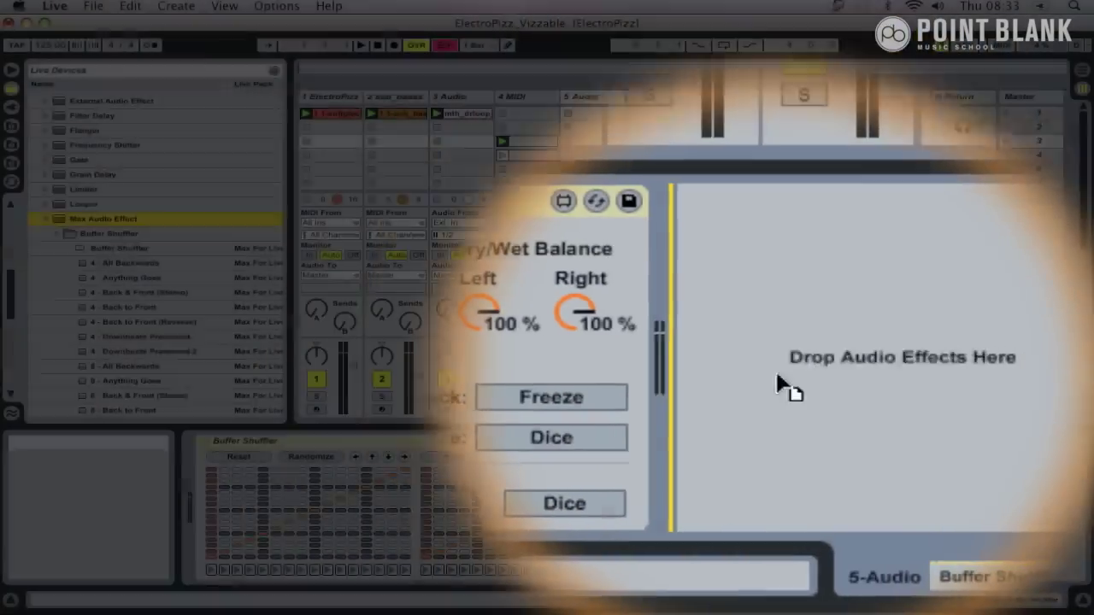
pyautogui.moveTo(778, 384); pyautogui.dragTo(778, 384)
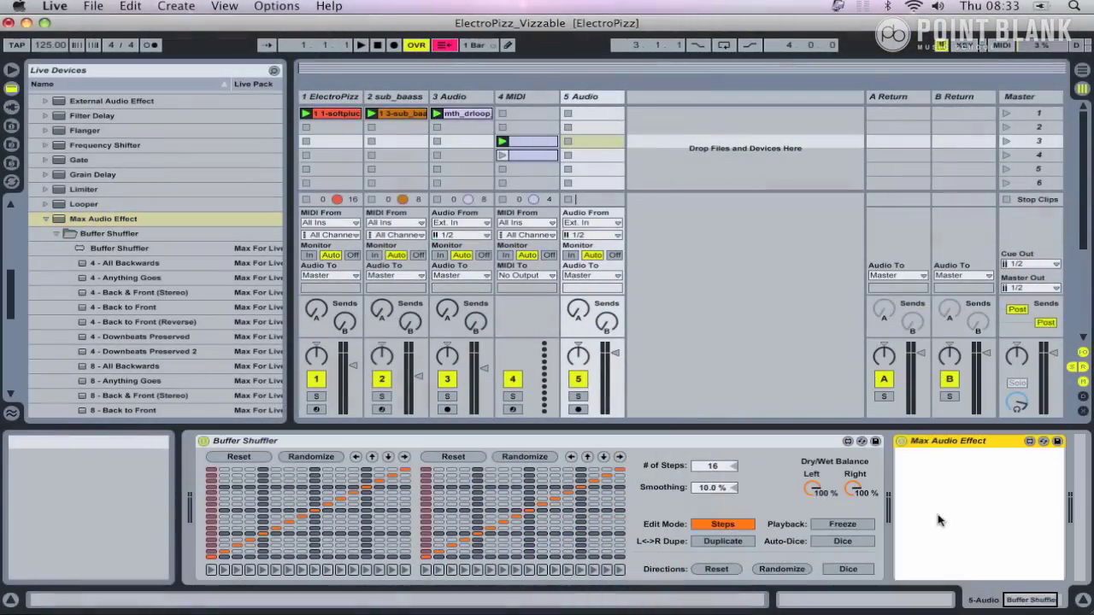
pyautogui.click(1030, 441)
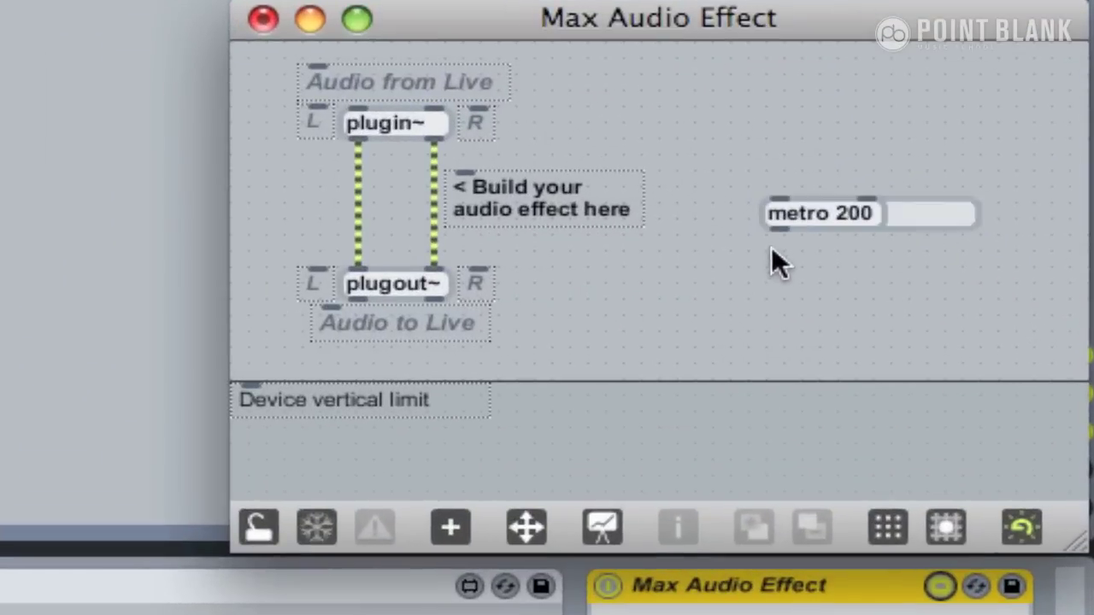
pyautogui.click(777, 259)
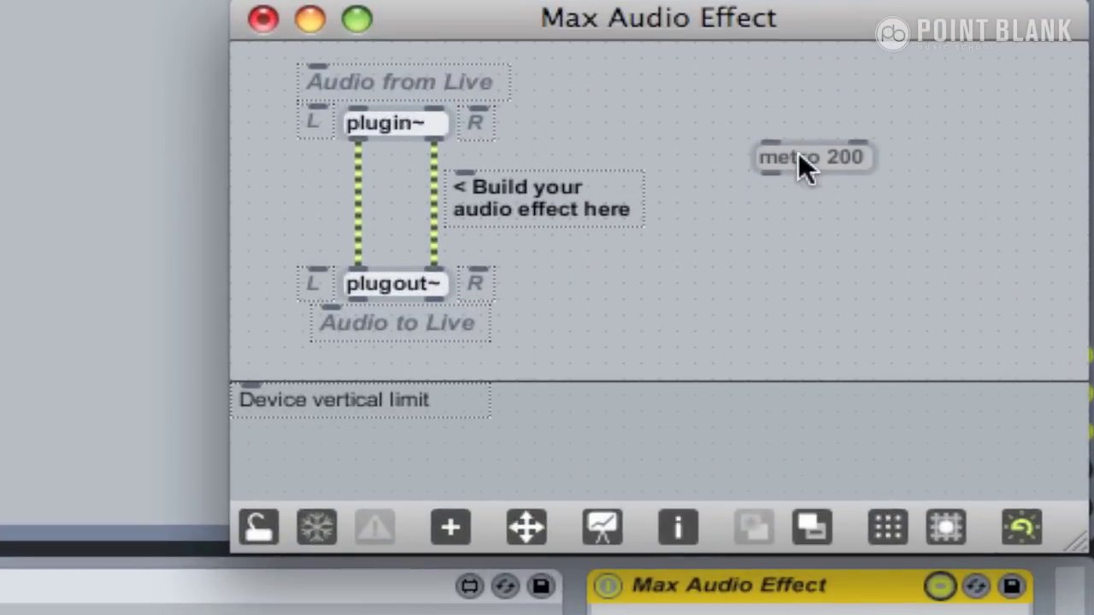
pyautogui.moveTo(798, 156); pyautogui.dragTo(791, 216)
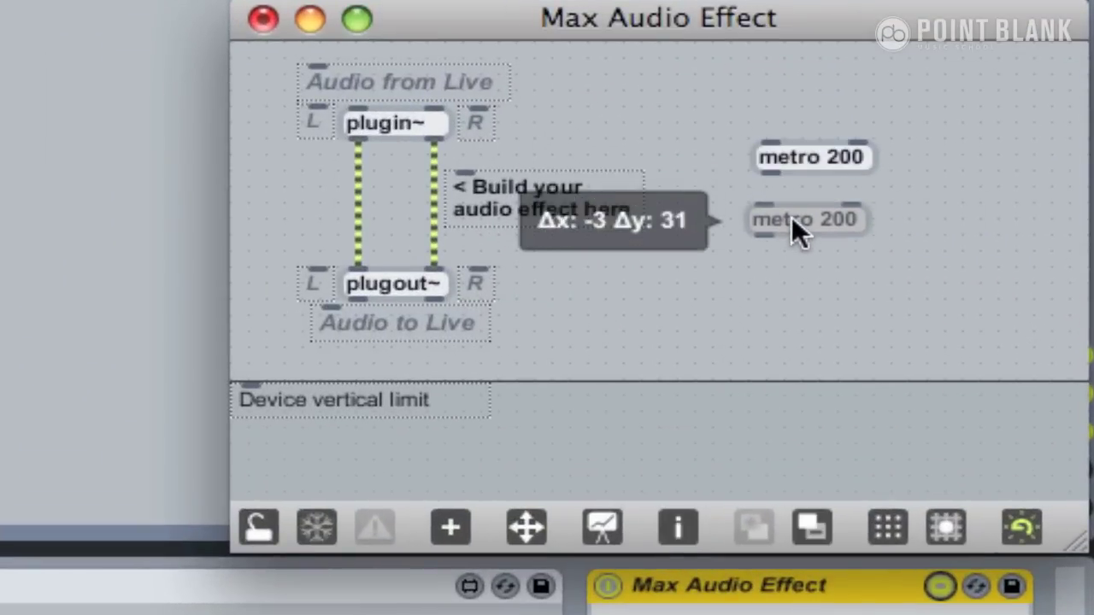
pyautogui.doubleClick(791, 219)
pyautogui.write('cou')
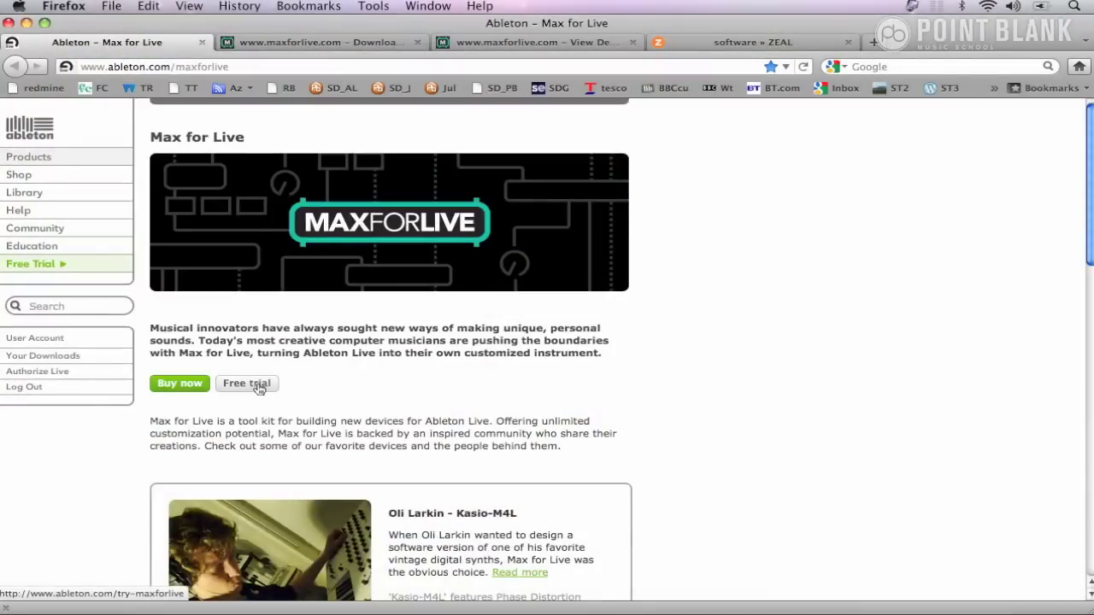
# Step: Switch to the zealousy.com software page and scroll down to the VIZZable download link
pyautogui.click(316, 42)
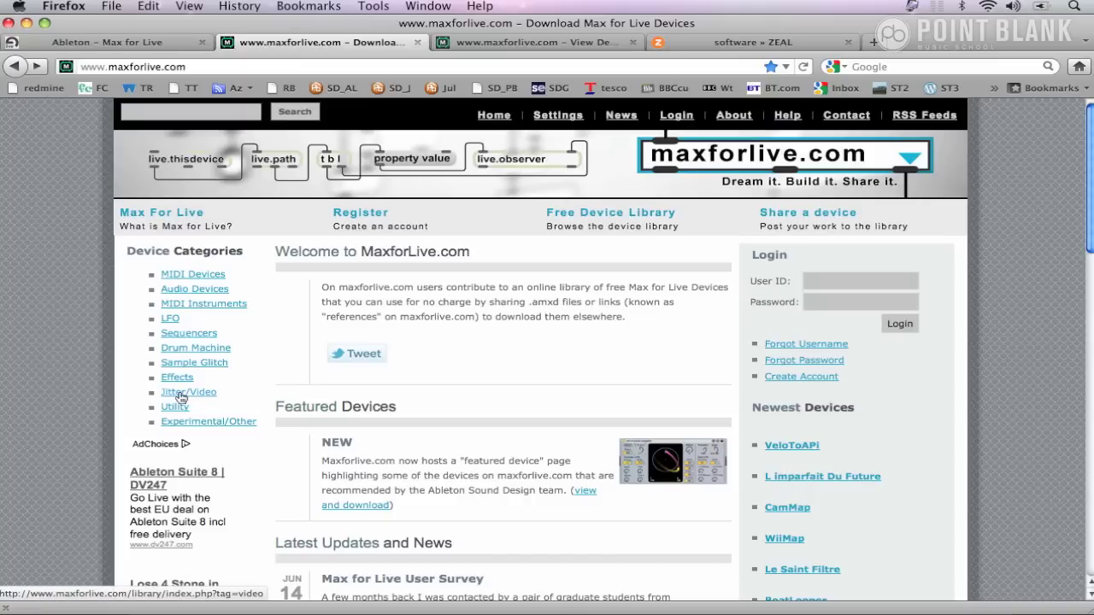
pyautogui.click(704, 41)
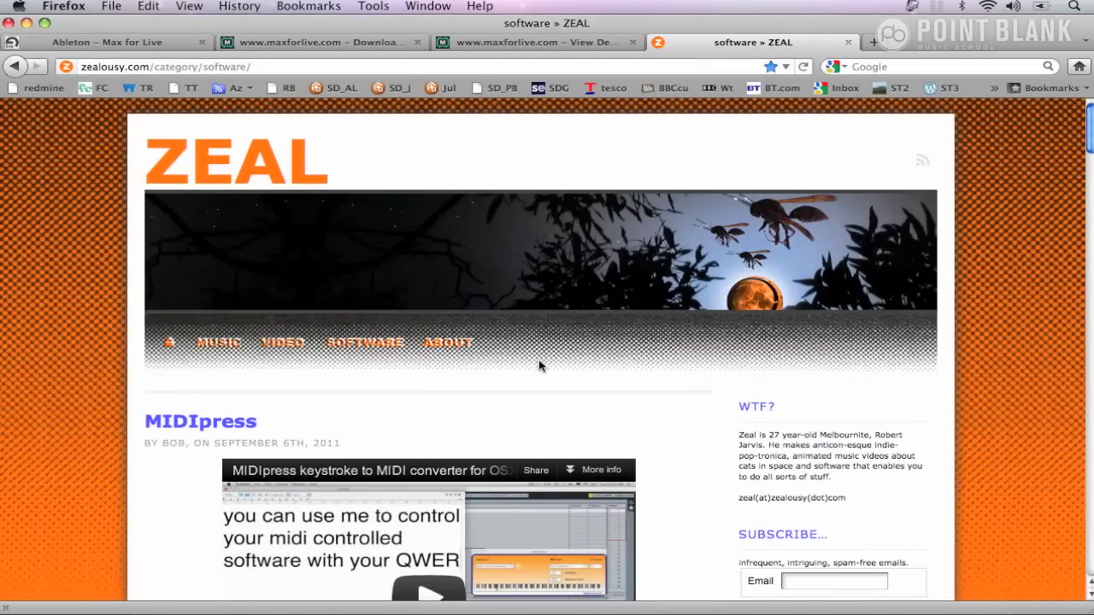
pyautogui.moveTo(1088, 107); pyautogui.dragTo(1088, 244)
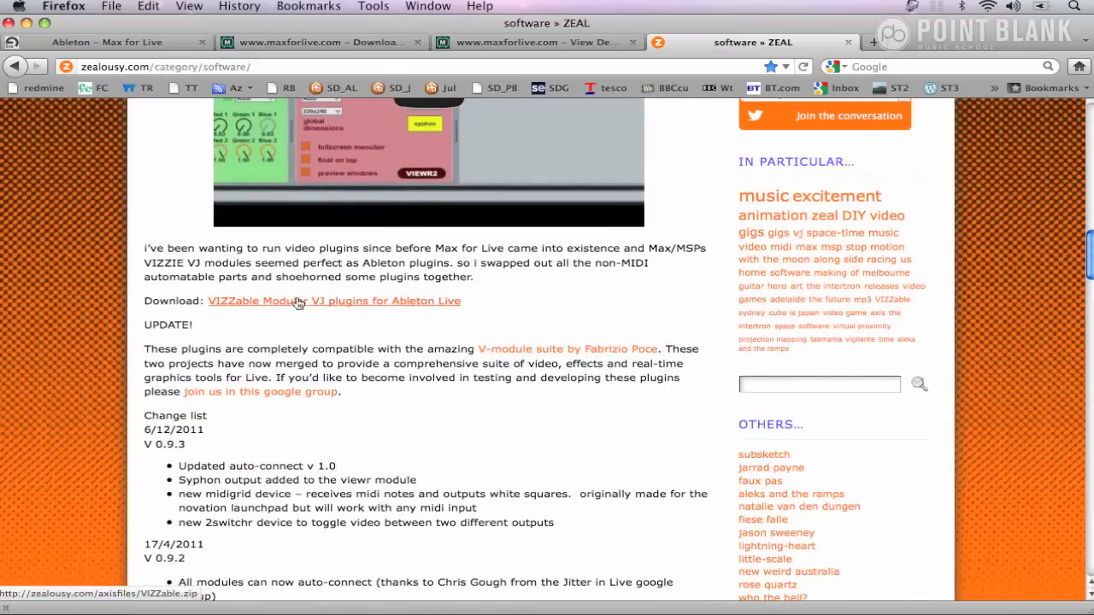
# Step: Expand the VIZZable0.9.3 folder inside PBM4l in Finder, then return to Ableton Live
pyautogui.click(35, 602)
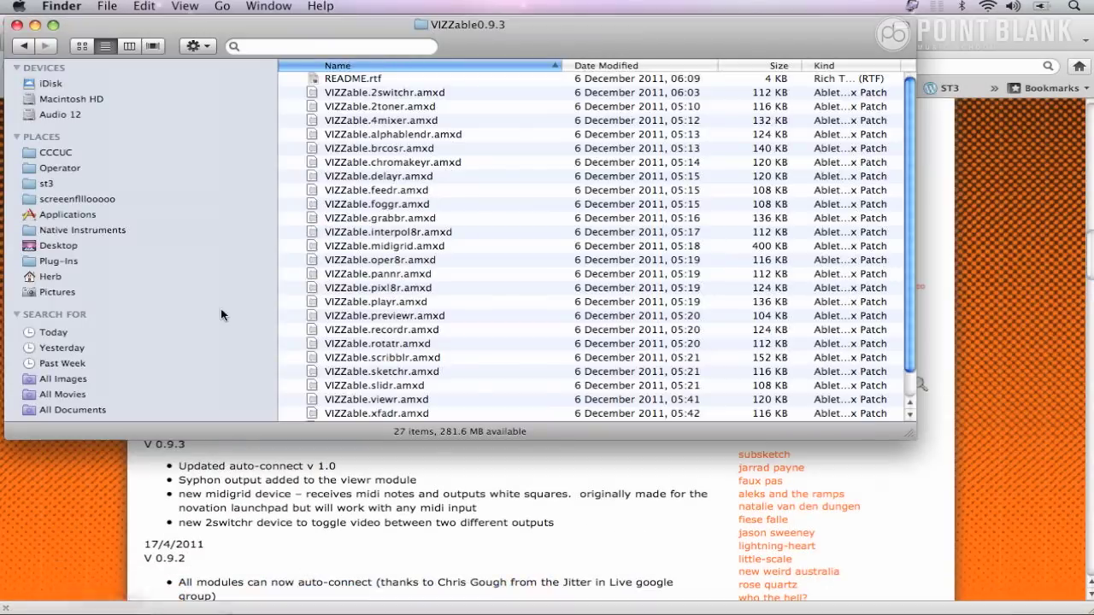
pyautogui.click(23, 49)
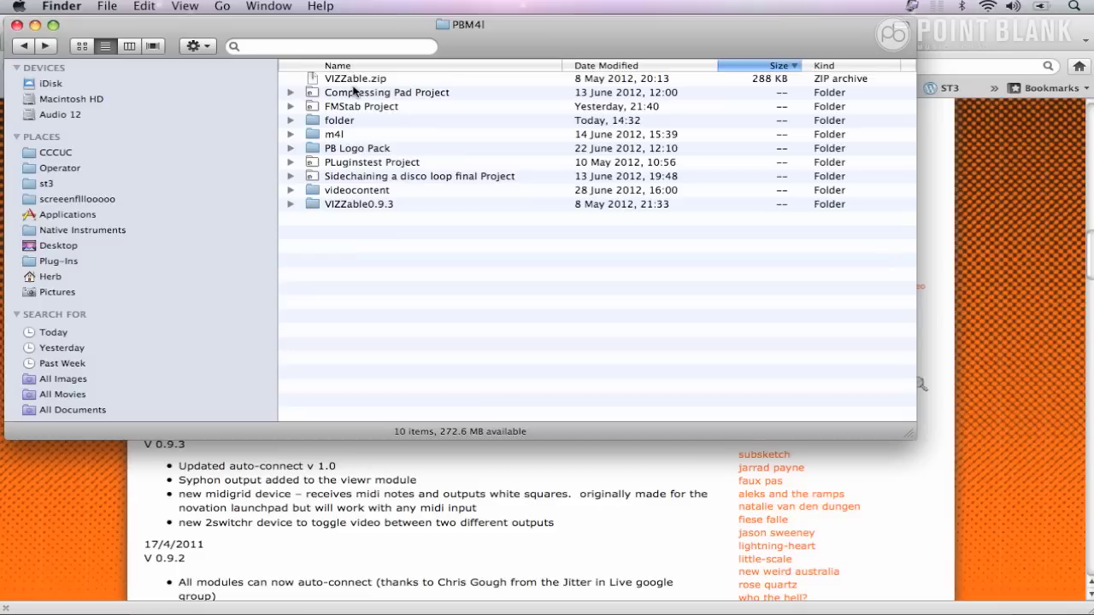
pyautogui.click(291, 205)
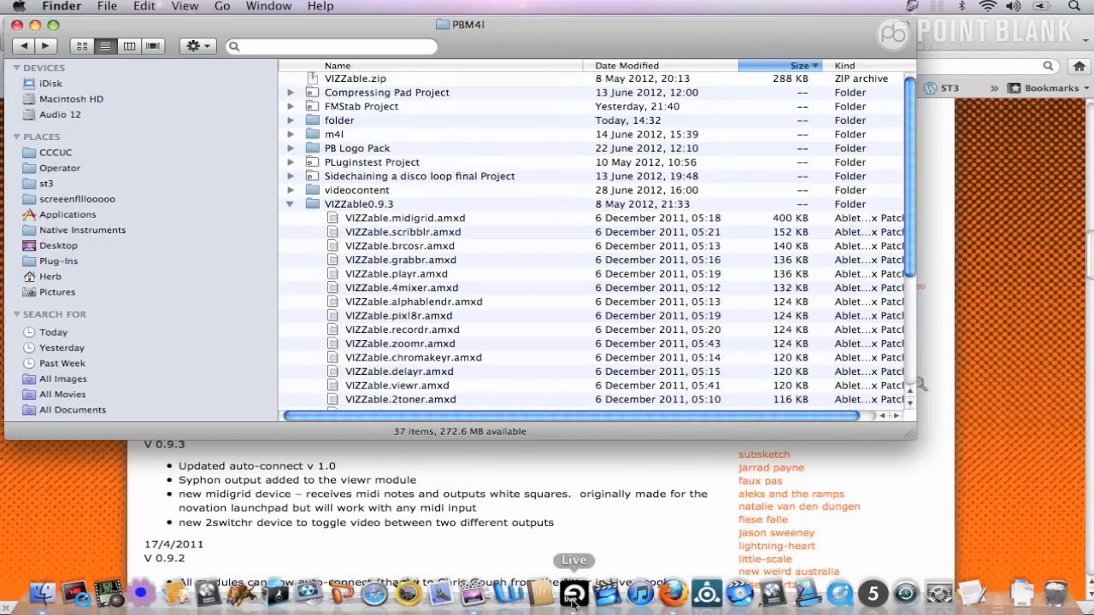
pyautogui.click(574, 603)
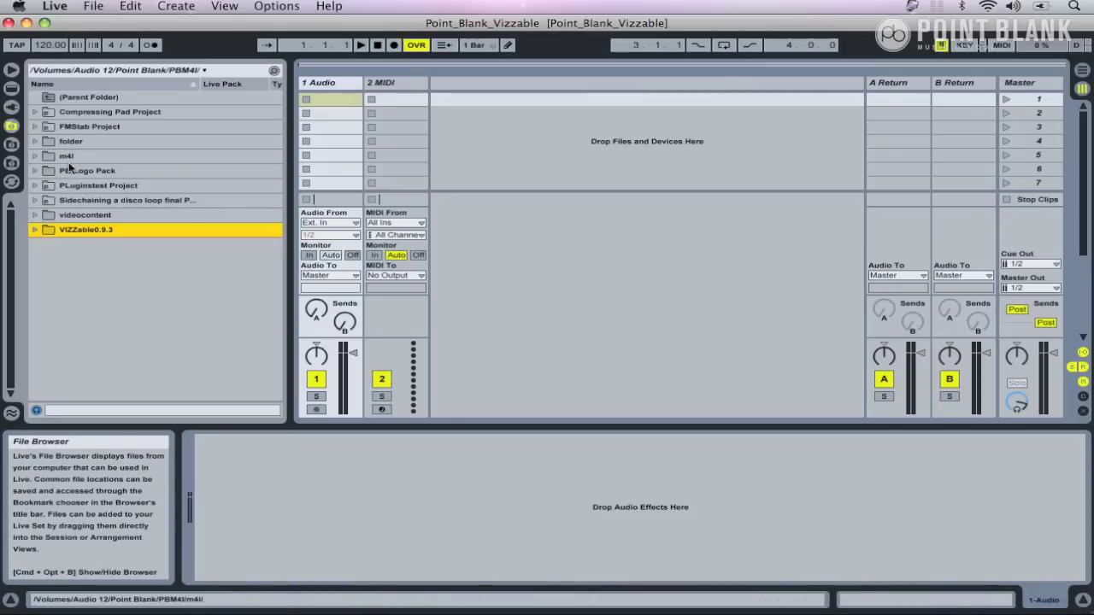
# Step: Open the VIZZable0.9.3 folder in Live's browser to list its .amxd devices
pyautogui.doubleClick(53, 234)
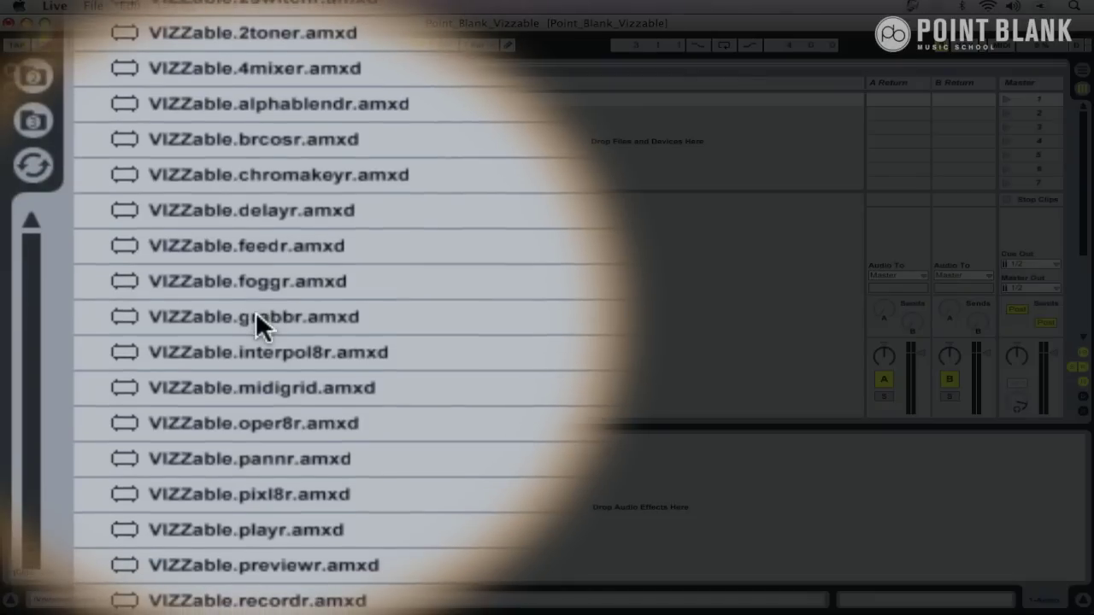
# Step: Load VIZZable.grabbr onto the 2 MIDI track, enable its webcam feed, and drop rotatr after it
pyautogui.click(253, 313)
pyautogui.moveTo(255, 311); pyautogui.dragTo(385, 224)
pyautogui.moveTo(383, 89); pyautogui.dragTo(383, 90)
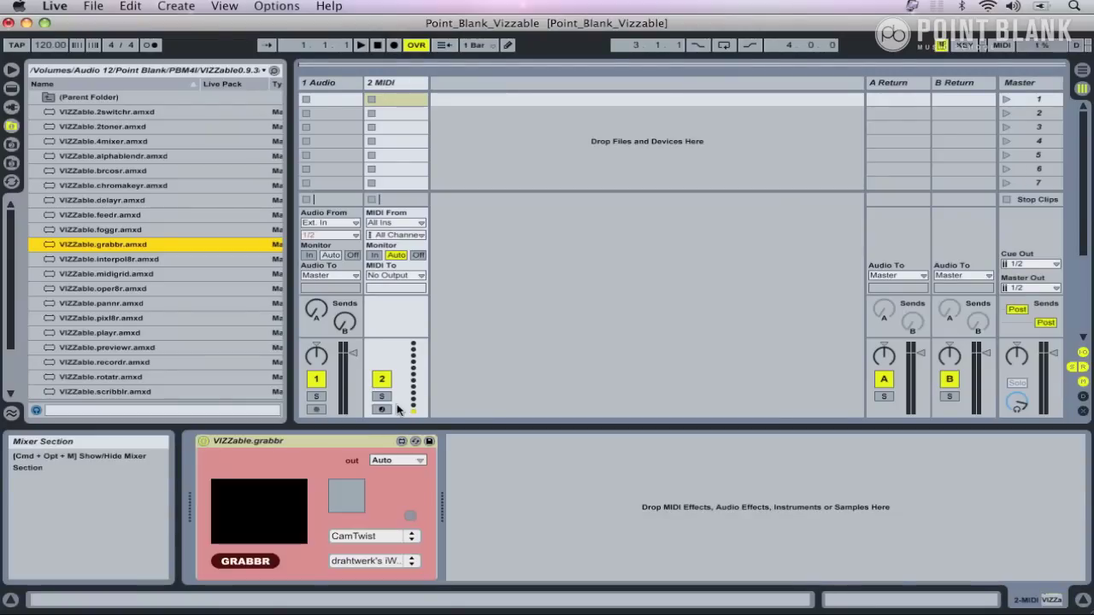
pyautogui.click(344, 496)
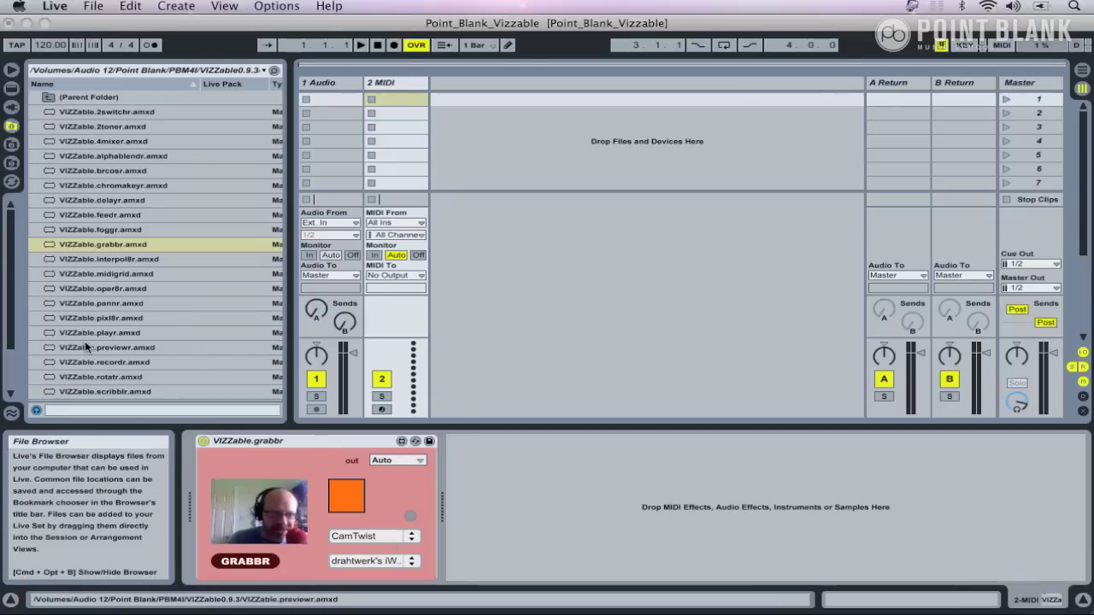
pyautogui.moveTo(71, 375); pyautogui.dragTo(471, 475)
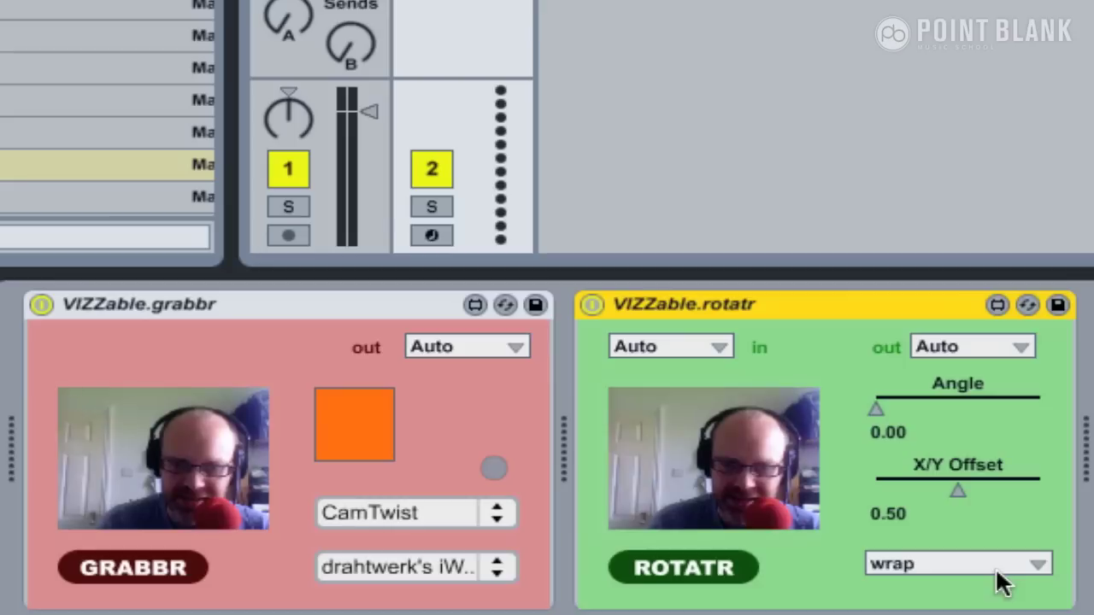
# Step: Sweep the rotatr Angle and raise X/Y Offset to 0.72 so the wrapped webcam image tiles
pyautogui.moveTo(871, 402)
pyautogui.mouseDown()
pyautogui.moveTo(1038, 403)
pyautogui.moveTo(875, 403)
pyautogui.mouseUp()
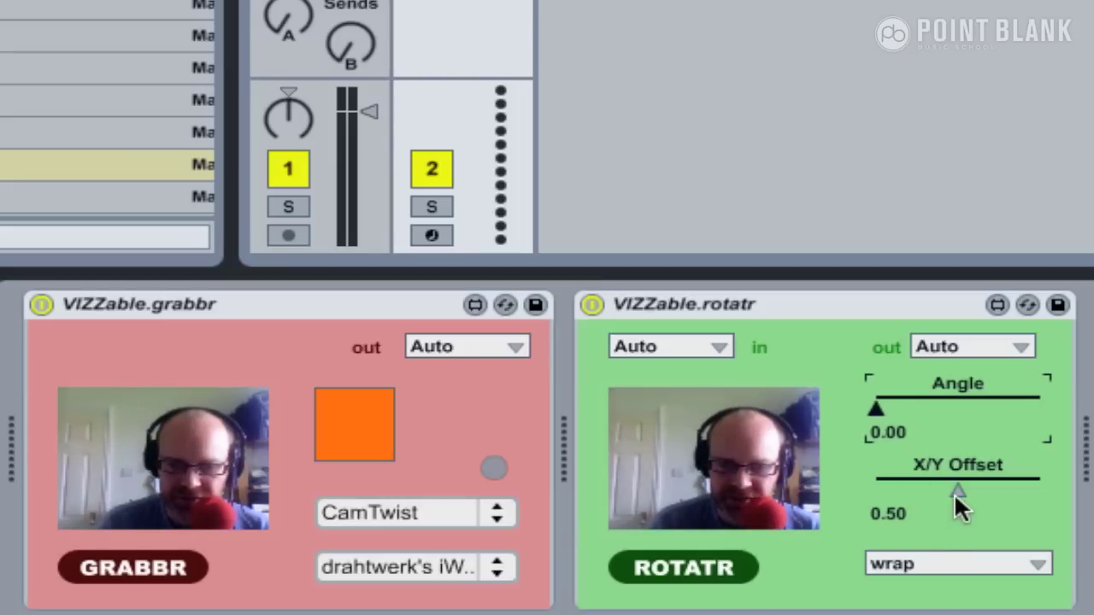
pyautogui.moveTo(955, 496); pyautogui.dragTo(977, 496)
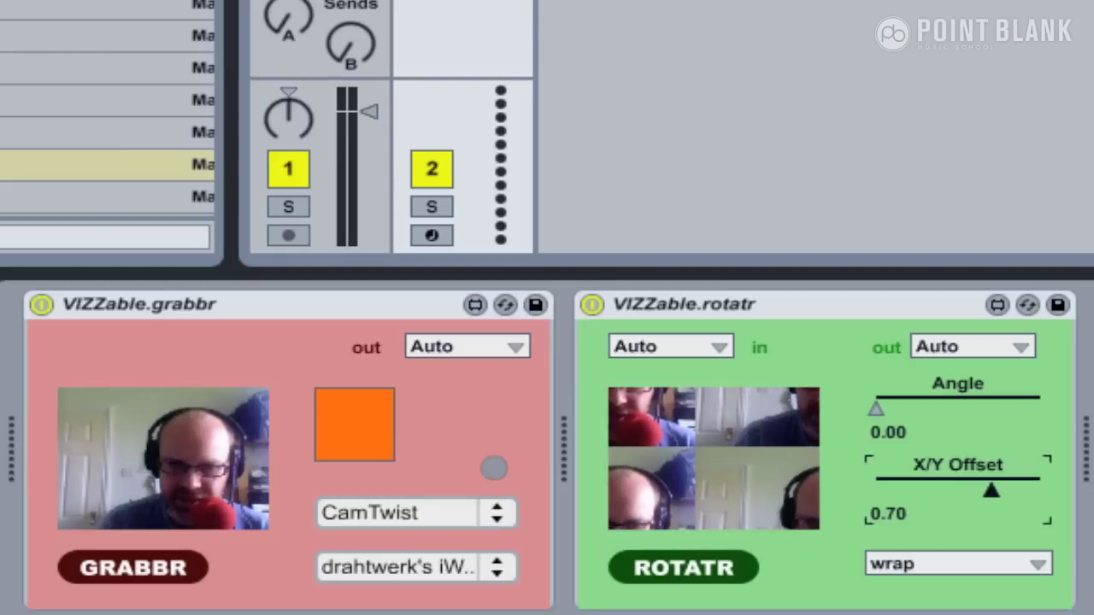
pyautogui.moveTo(880, 409)
pyautogui.mouseDown()
pyautogui.moveTo(1040, 408)
pyautogui.moveTo(875, 402)
pyautogui.mouseUp()
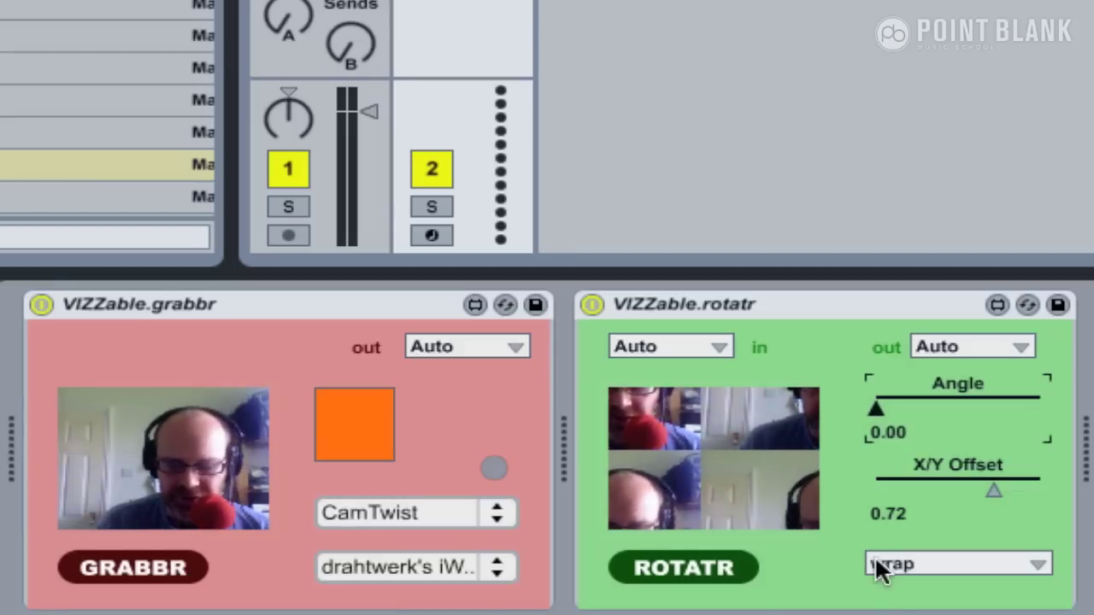
pyautogui.click(967, 568)
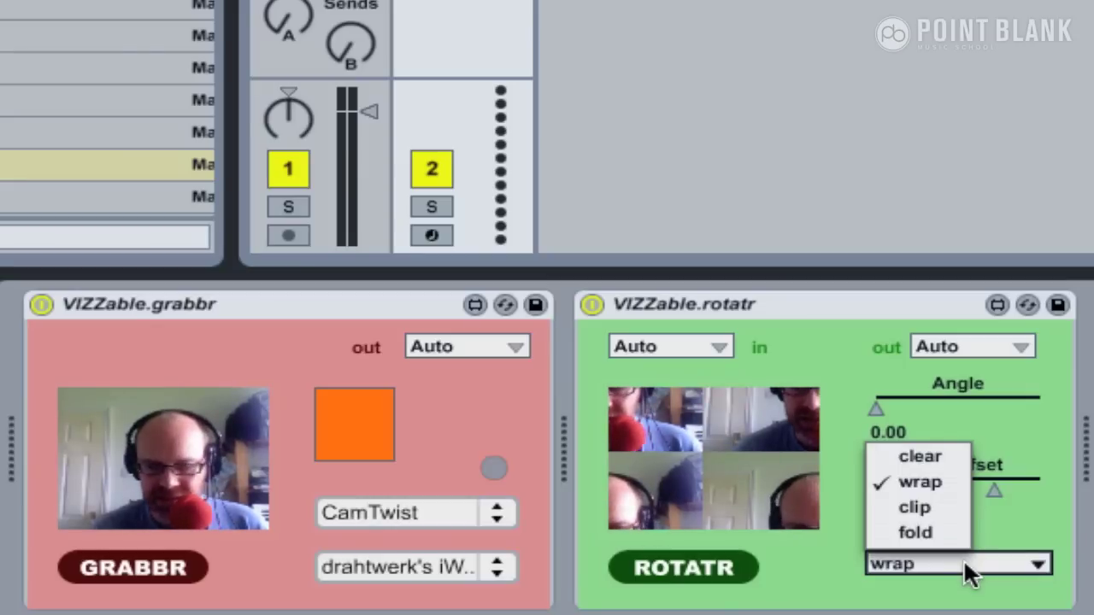
# Step: Try clear edge mode with X/Y Offset 0.67 and Angle 0.99, then return to wrap
pyautogui.click(929, 456)
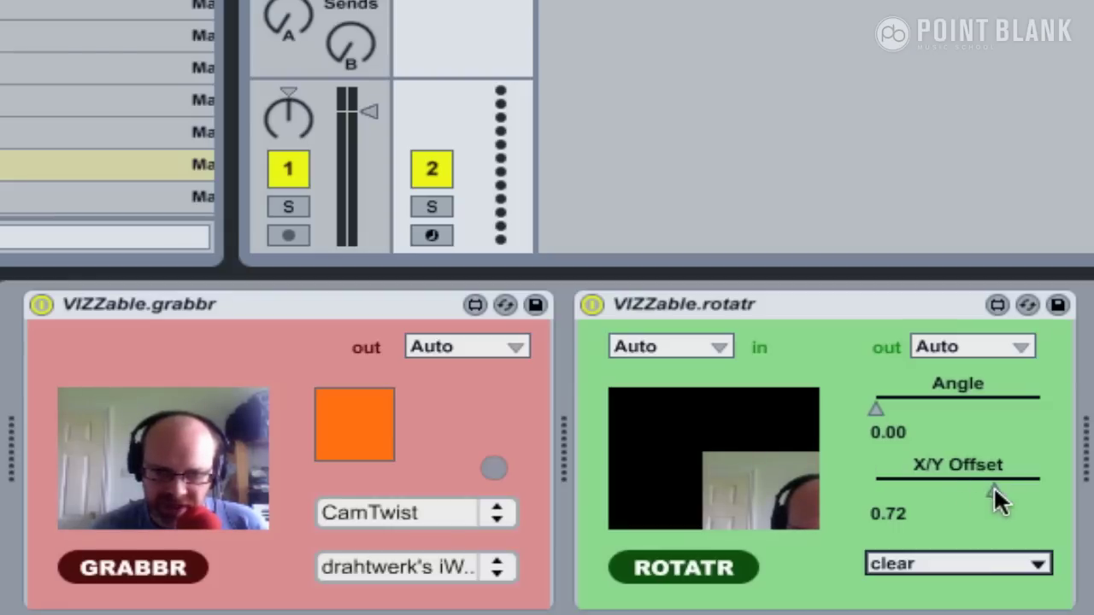
pyautogui.moveTo(993, 492); pyautogui.dragTo(948, 489)
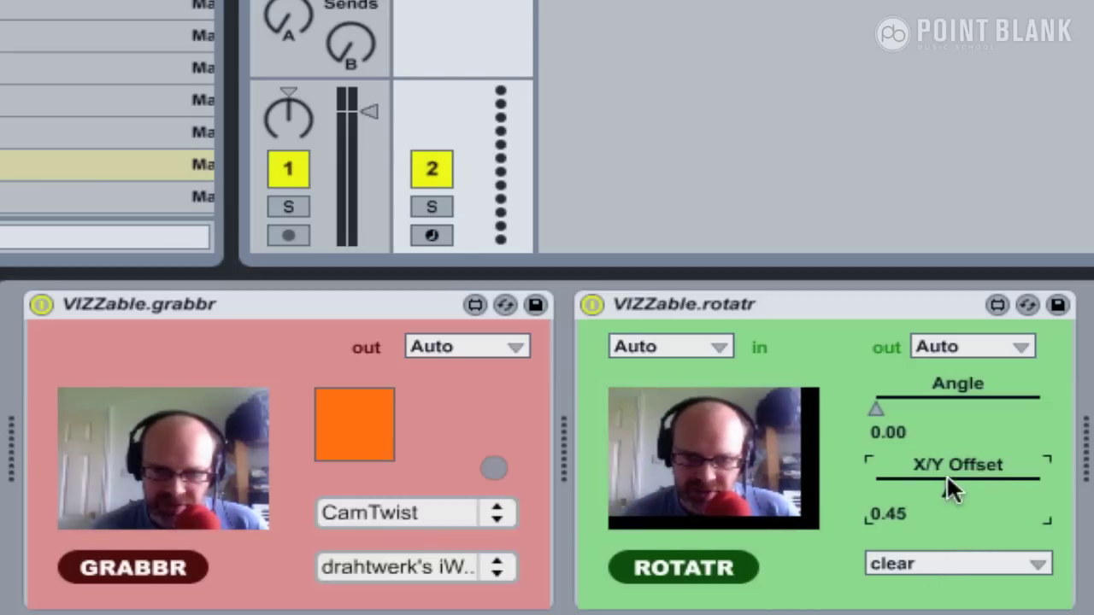
pyautogui.moveTo(880, 410)
pyautogui.mouseDown()
pyautogui.moveTo(1037, 409)
pyautogui.moveTo(876, 409)
pyautogui.mouseUp()
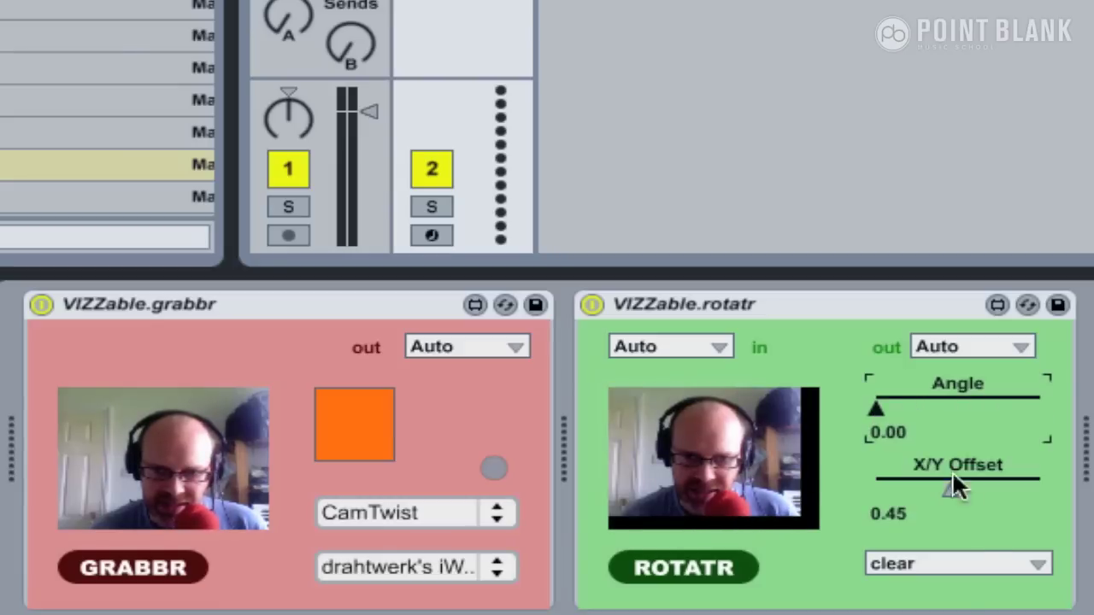
pyautogui.click(951, 566)
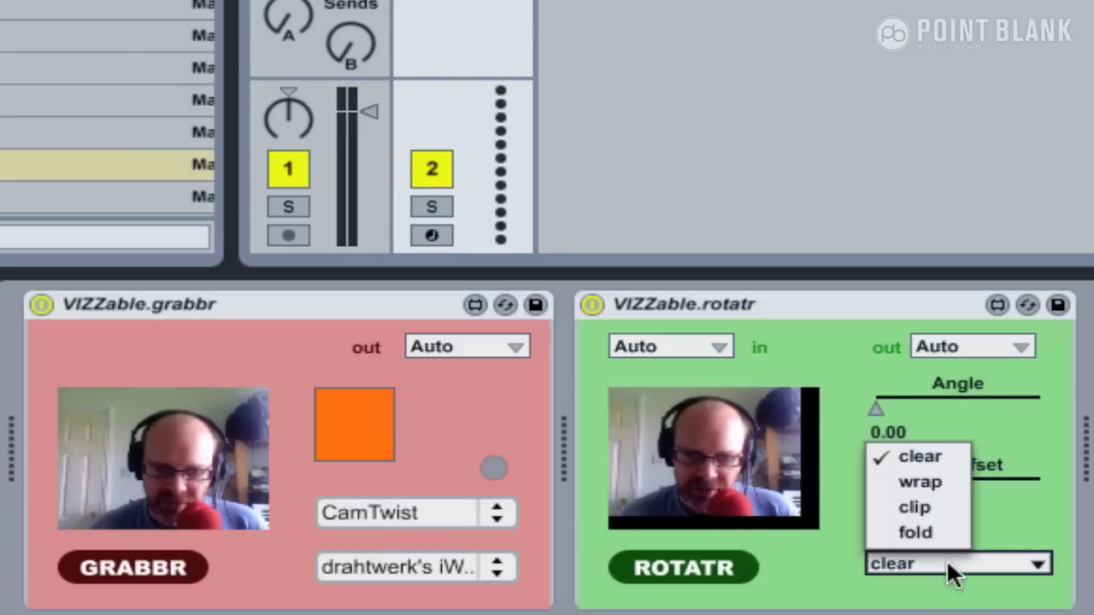
pyautogui.click(945, 483)
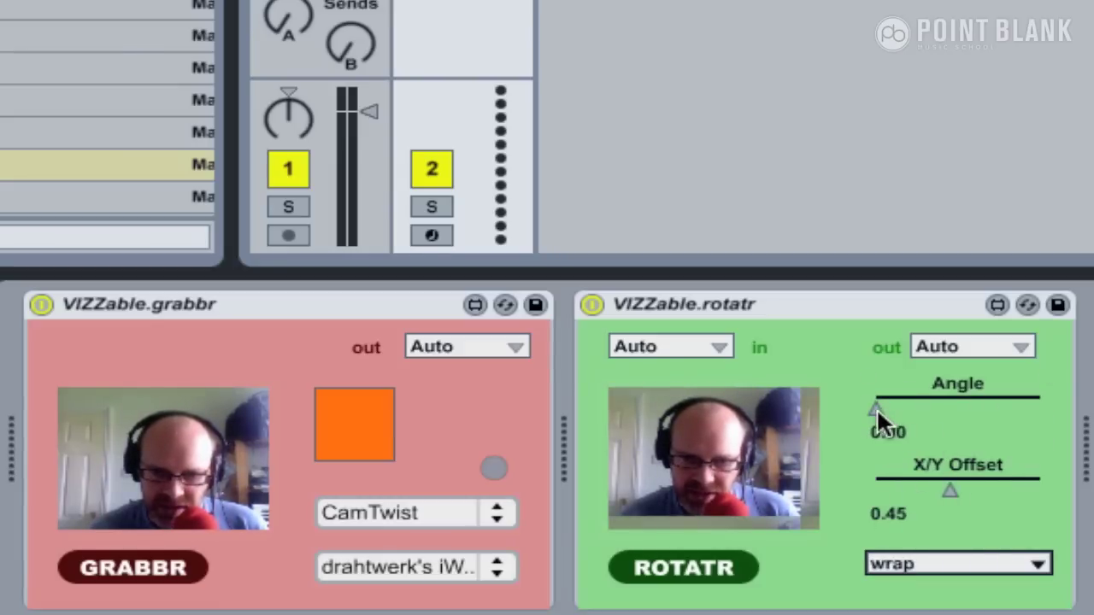
# Step: Set Angle 0.05 and X/Y Offset 0.22, then switch the edge mode to clip
pyautogui.moveTo(876, 407)
pyautogui.mouseDown()
pyautogui.moveTo(894, 407)
pyautogui.moveTo(884, 408)
pyautogui.mouseUp()
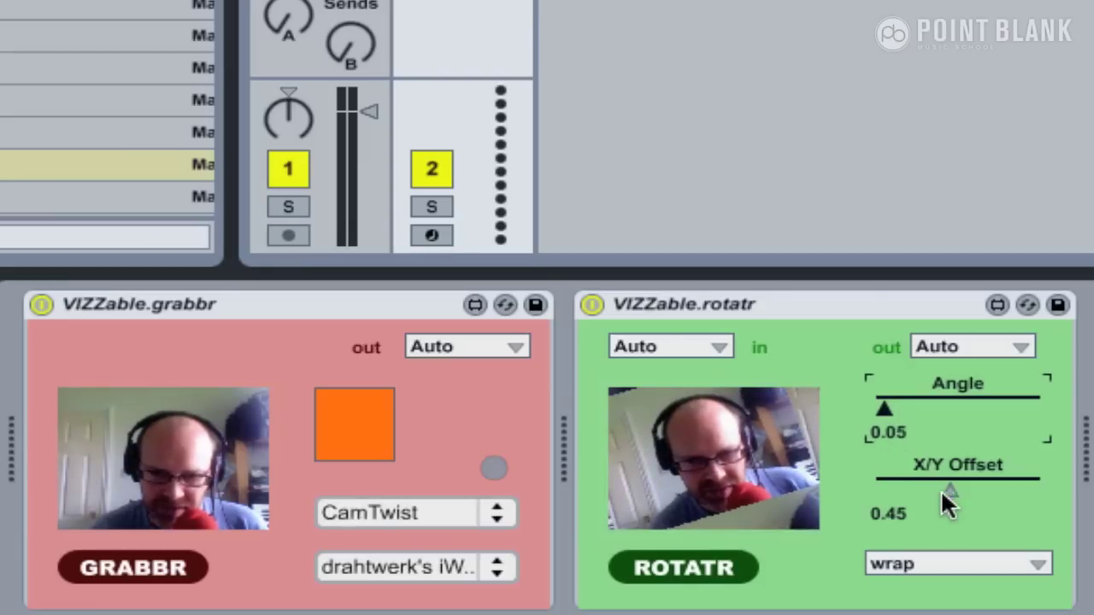
pyautogui.moveTo(943, 492); pyautogui.dragTo(938, 539)
pyautogui.click(939, 540)
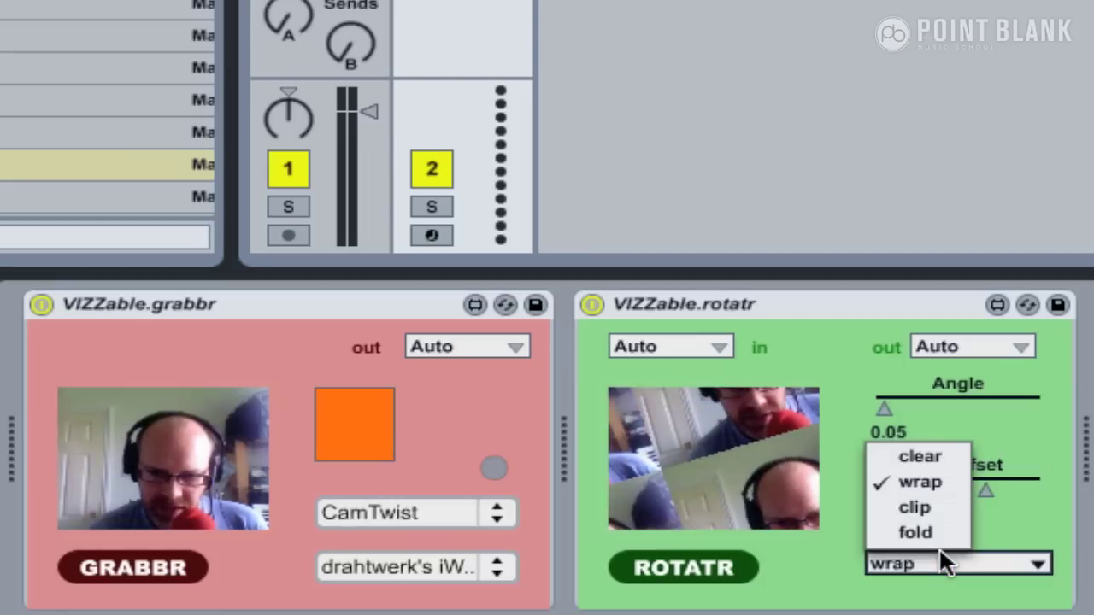
pyautogui.click(936, 513)
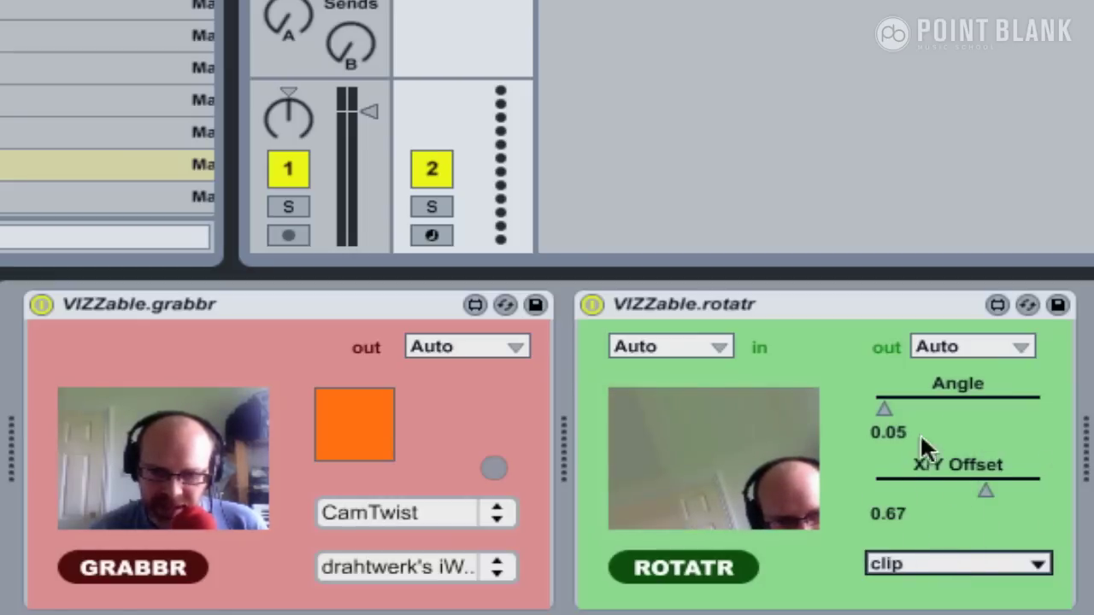
# Step: Rotate to Angle 0.53, shift the X/Y Offset, and switch the edge mode to fold
pyautogui.moveTo(880, 404); pyautogui.dragTo(963, 404)
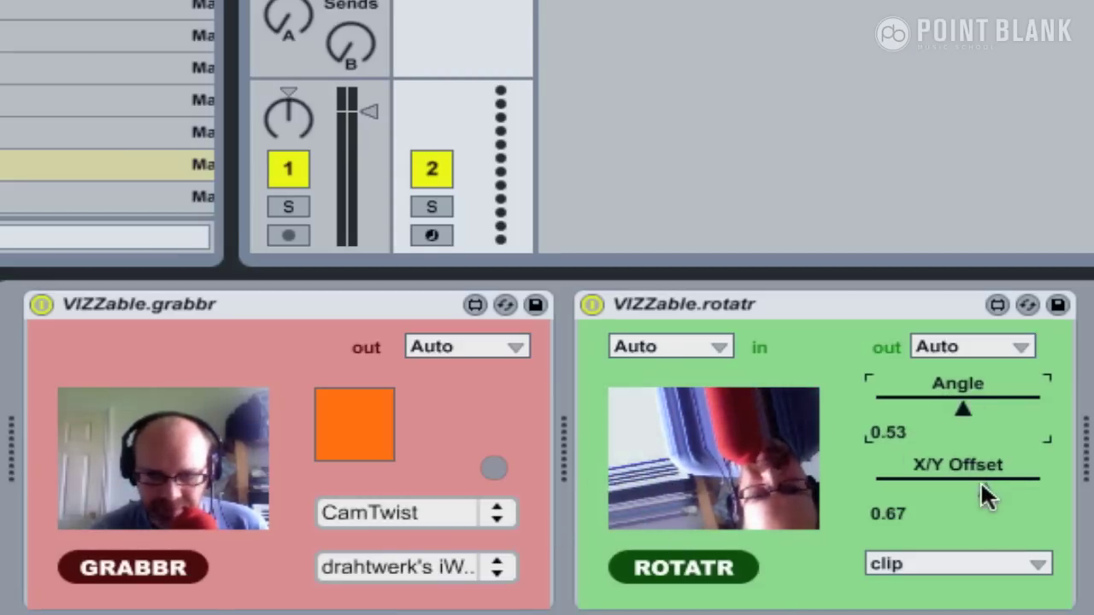
pyautogui.moveTo(981, 481); pyautogui.dragTo(1035, 483)
pyautogui.moveTo(980, 410); pyautogui.dragTo(1010, 409)
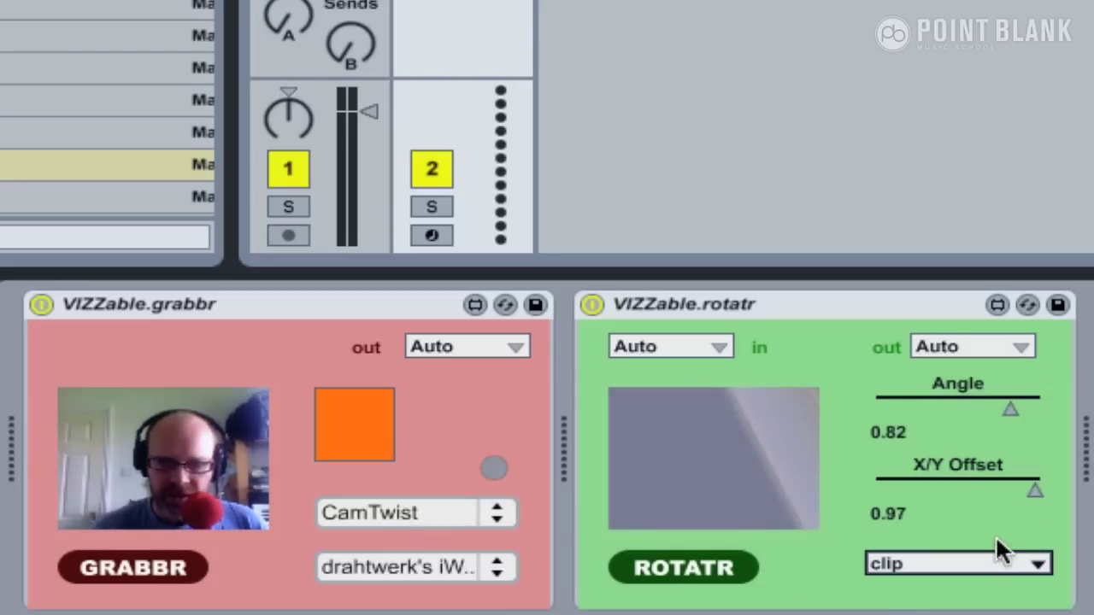
pyautogui.click(982, 562)
pyautogui.click(917, 535)
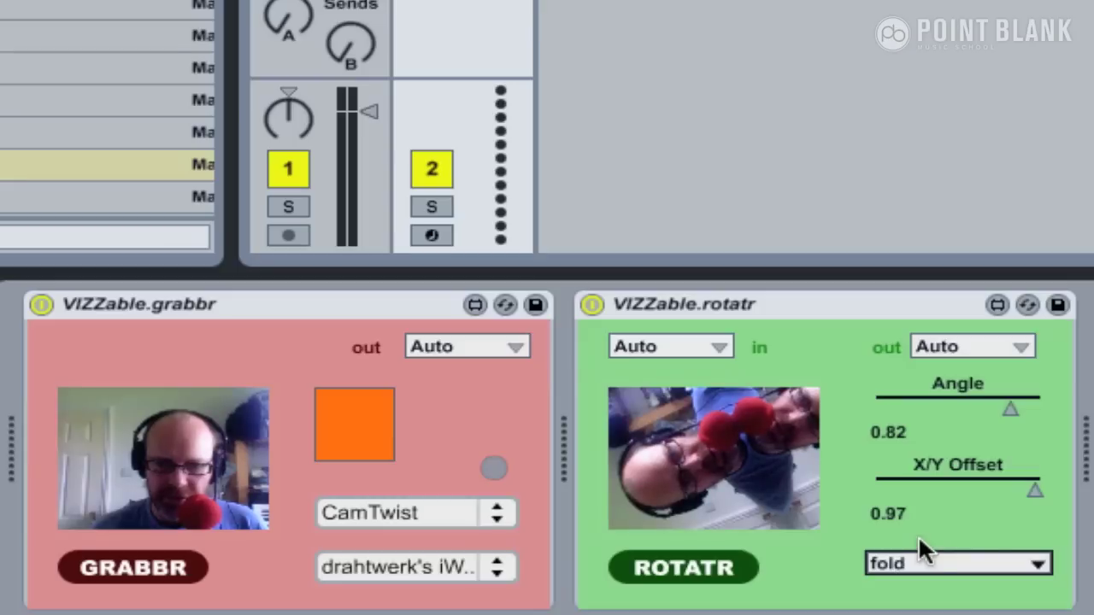
# Step: Return the rotatr Angle to 0.00 and fine-tune X/Y Offset to 0.30
pyautogui.moveTo(1009, 409); pyautogui.dragTo(876, 409)
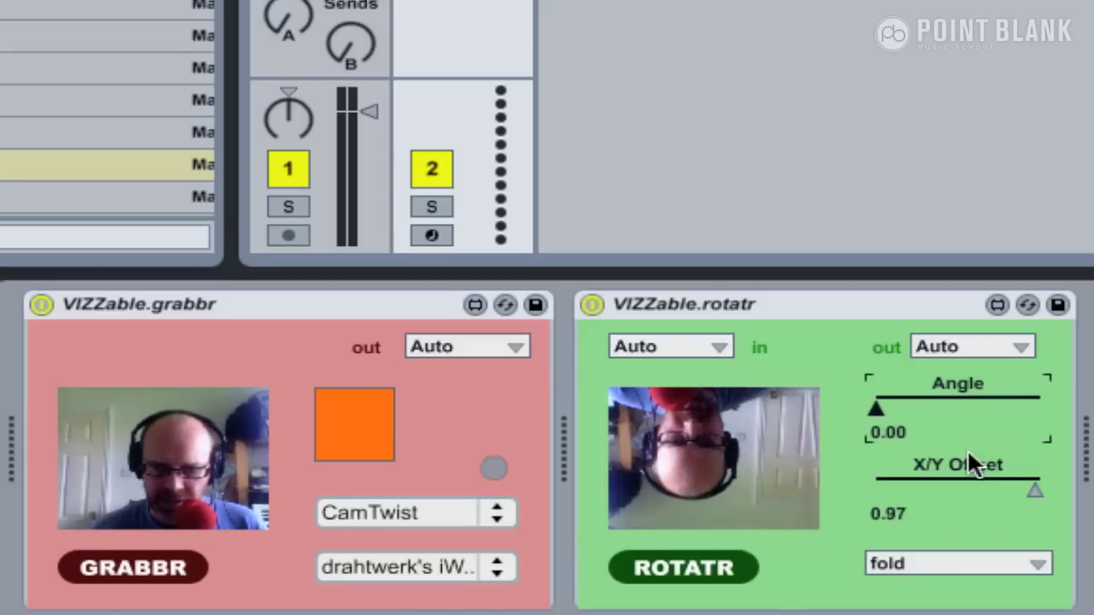
pyautogui.moveTo(1016, 484); pyautogui.dragTo(928, 483)
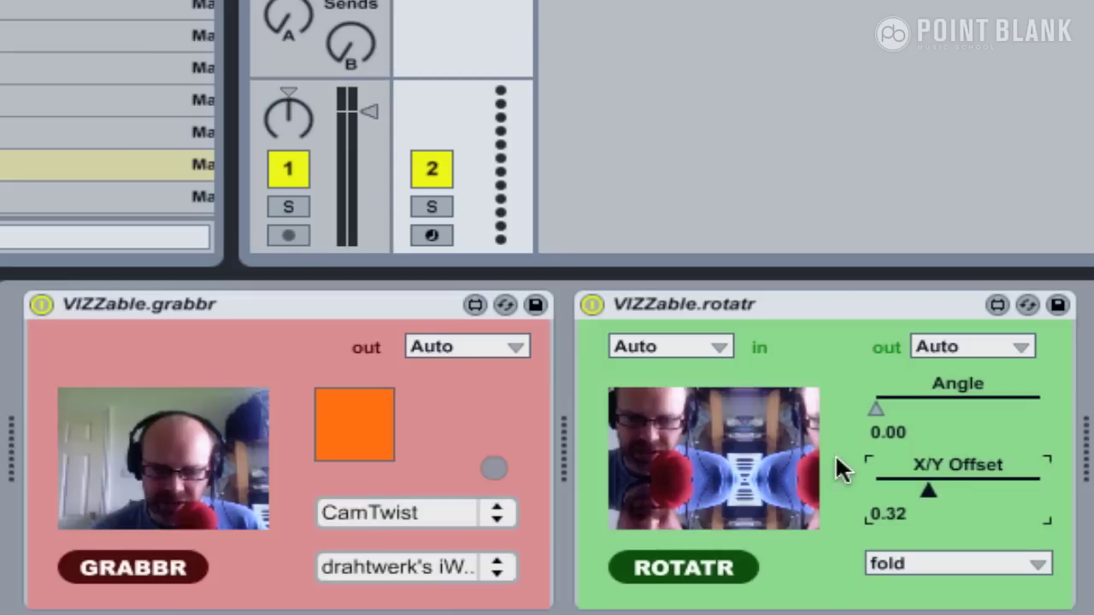
pyautogui.moveTo(912, 489); pyautogui.dragTo(926, 490)
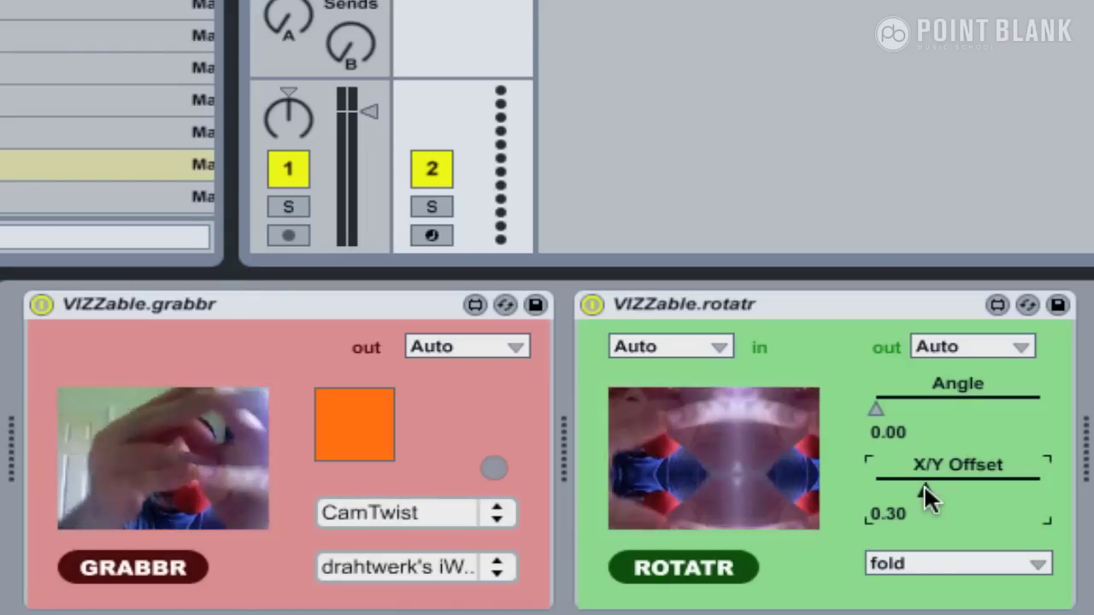
pyautogui.click(924, 484)
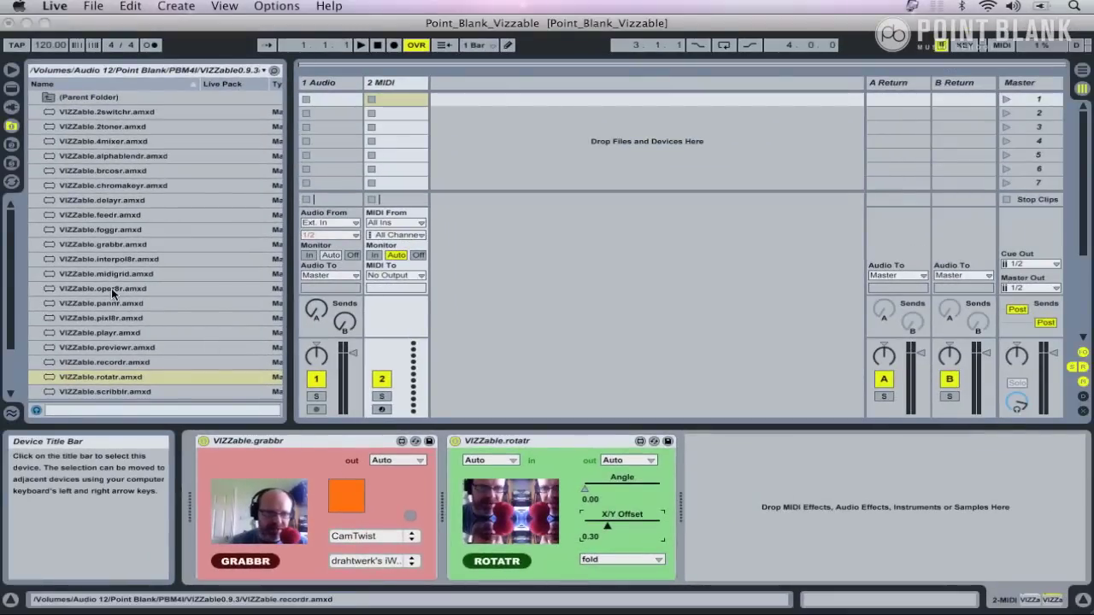
# Step: Add VIZZable.viewr after rotatr, reposition the VIEWR10 window, and show its output full screen
pyautogui.moveTo(12, 315); pyautogui.dragTo(691, 459)
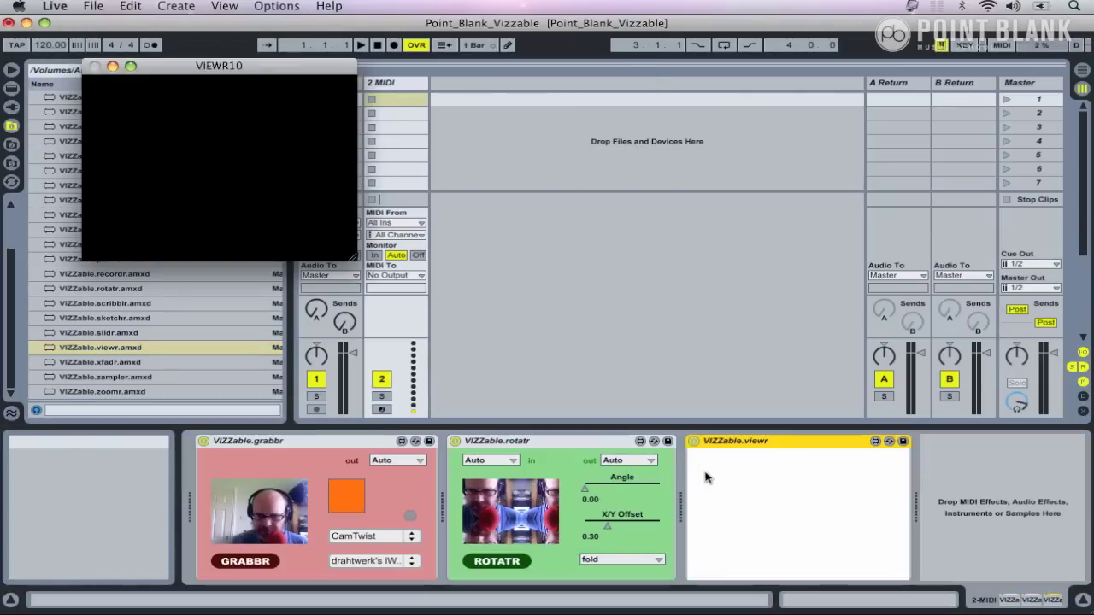
pyautogui.moveTo(153, 69); pyautogui.dragTo(326, 122)
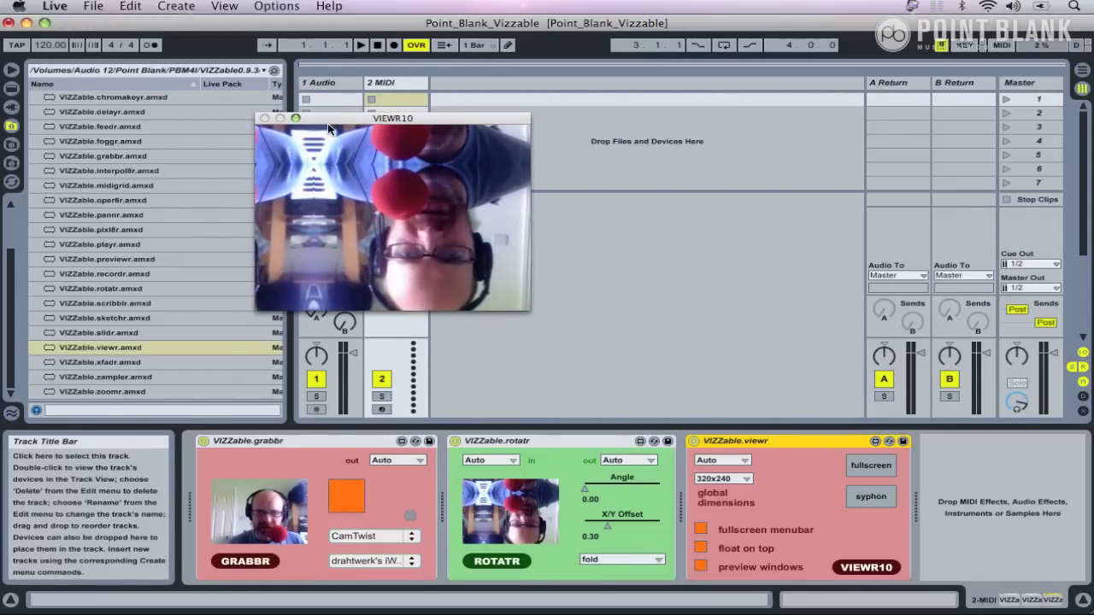
pyautogui.moveTo(339, 123); pyautogui.dragTo(392, 140)
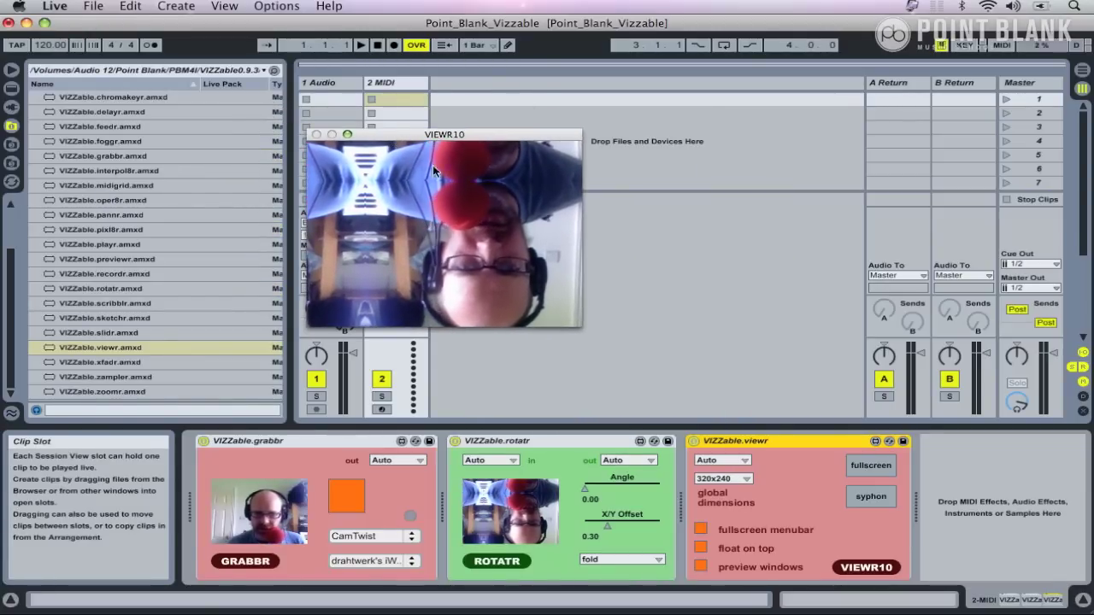
pyautogui.click(868, 466)
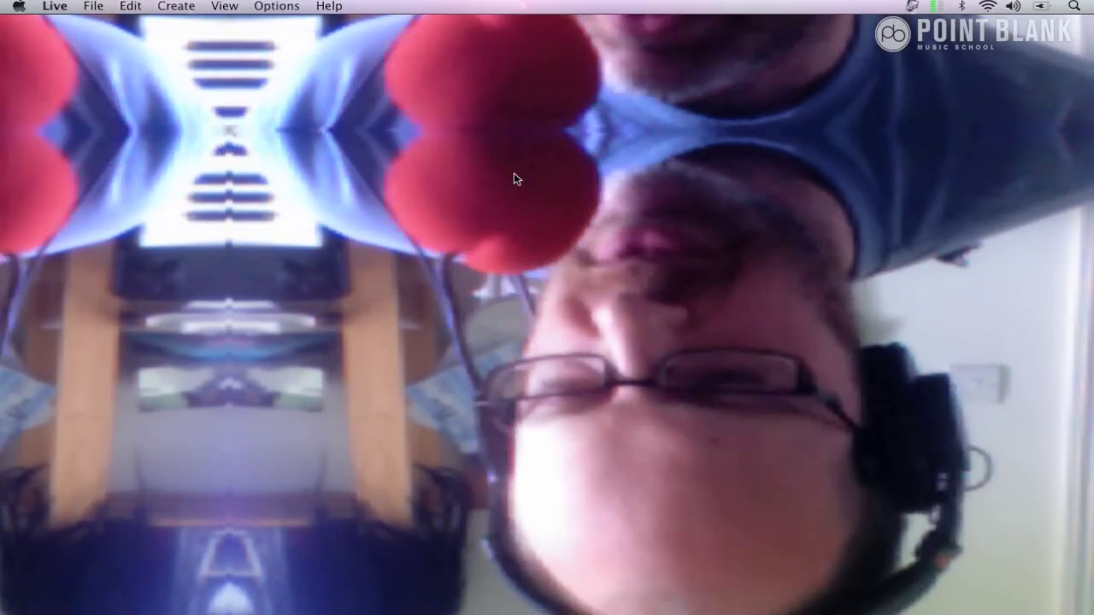
# Step: Leave full-screen video so VIEWR10 floats over the set, with the full-screen menu bar off
pyautogui.press('Escape')
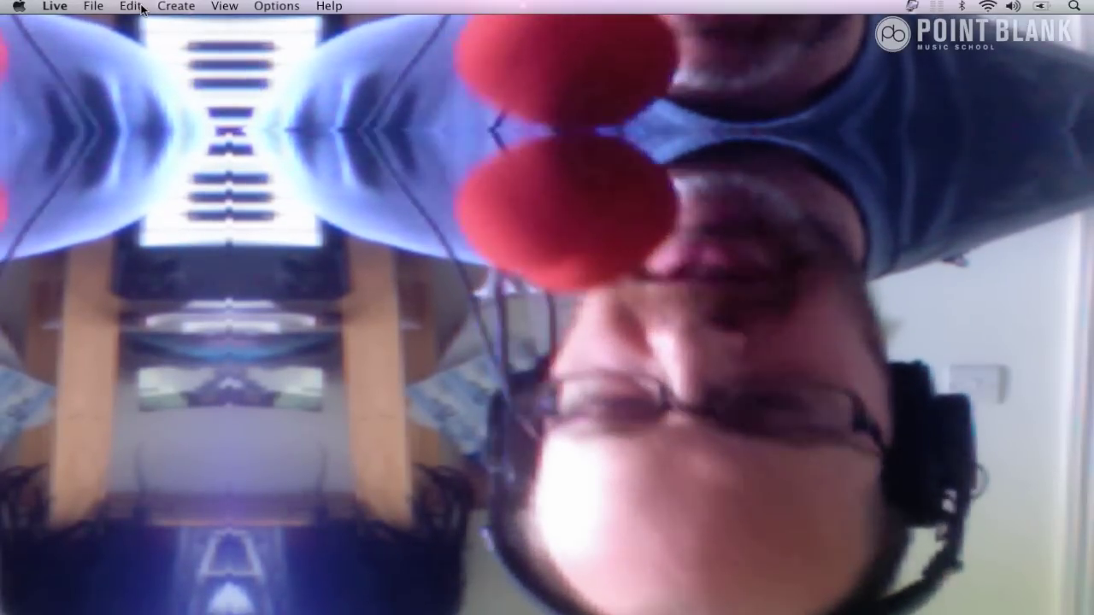
pyautogui.press('Escape')
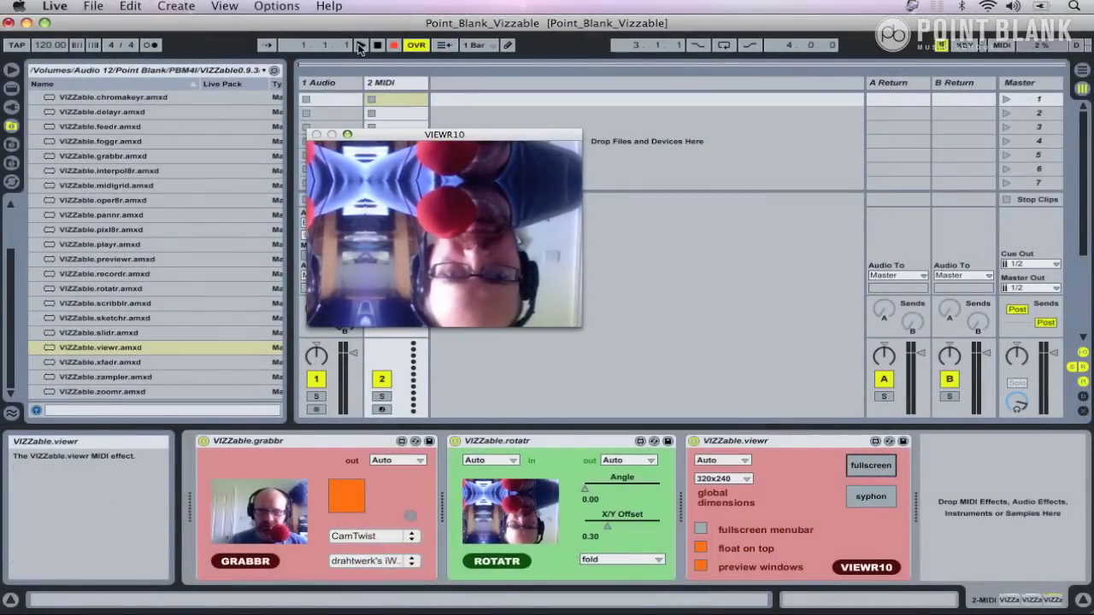
# Step: Record rotatr Angle sweeps during playback, then stop and set X/Y Offset to 0.00
pyautogui.moveTo(584, 487)
pyautogui.mouseDown()
pyautogui.moveTo(611, 488)
pyautogui.moveTo(584, 487)
pyautogui.mouseUp()
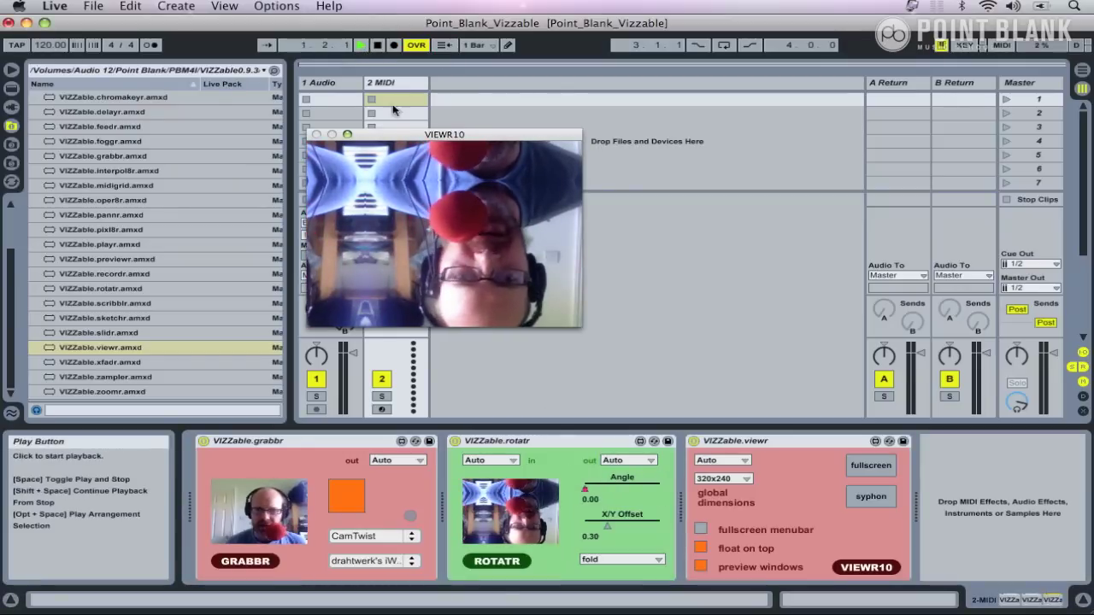
pyautogui.moveTo(584, 489); pyautogui.dragTo(467, 338)
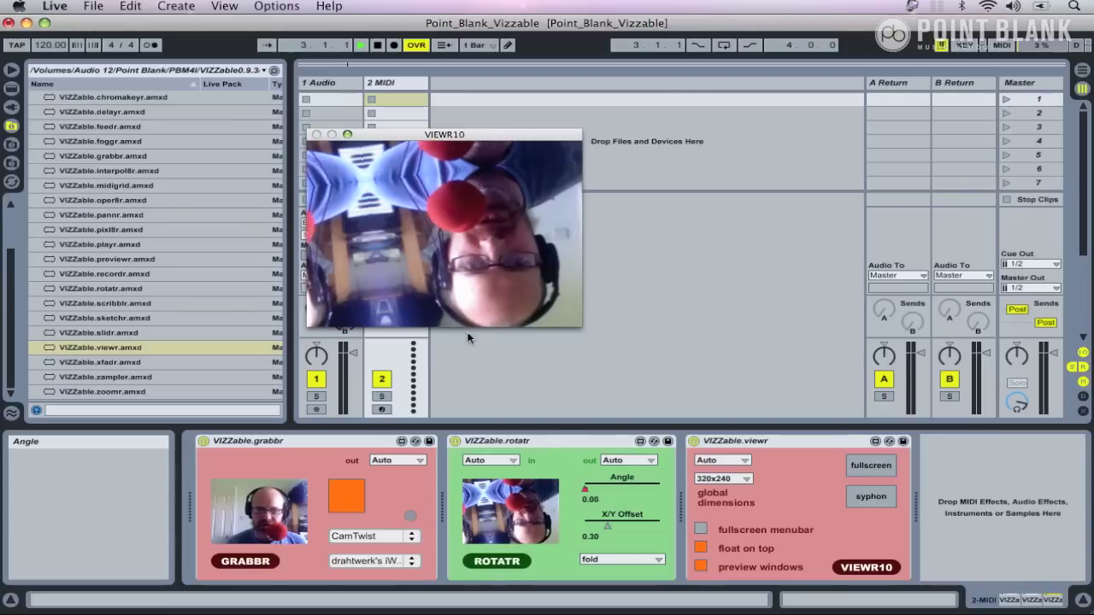
pyautogui.doubleClick(378, 45)
pyautogui.moveTo(609, 528); pyautogui.dragTo(585, 527)
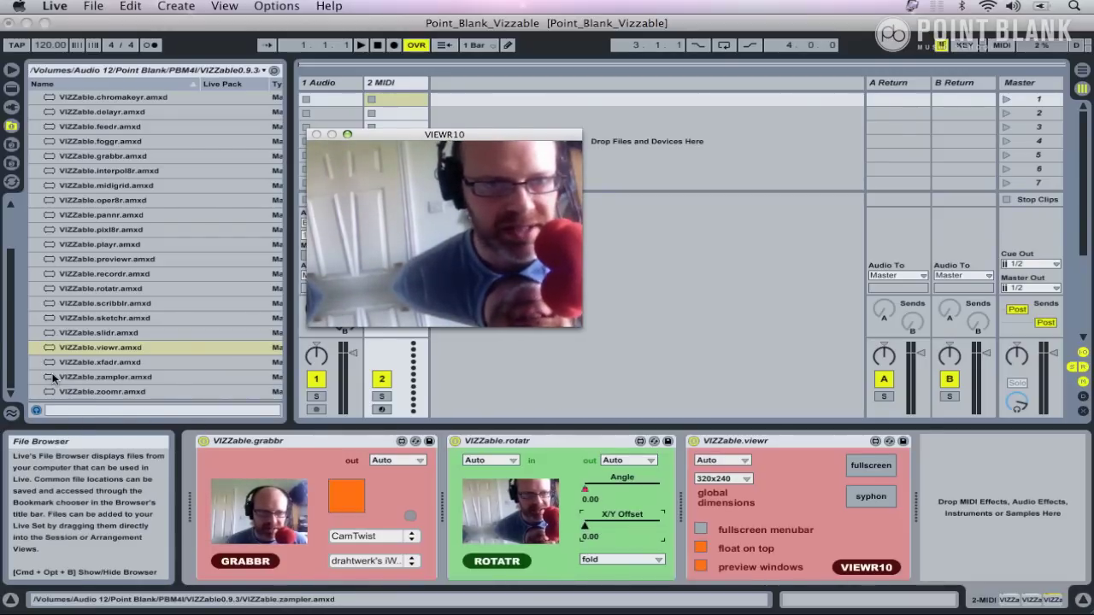
# Step: Insert VIZZable.zampler between grabbr and rotatr, setting X 0.45, Y 0.43, Gain 0.30
pyautogui.moveTo(49, 379); pyautogui.dragTo(472, 434)
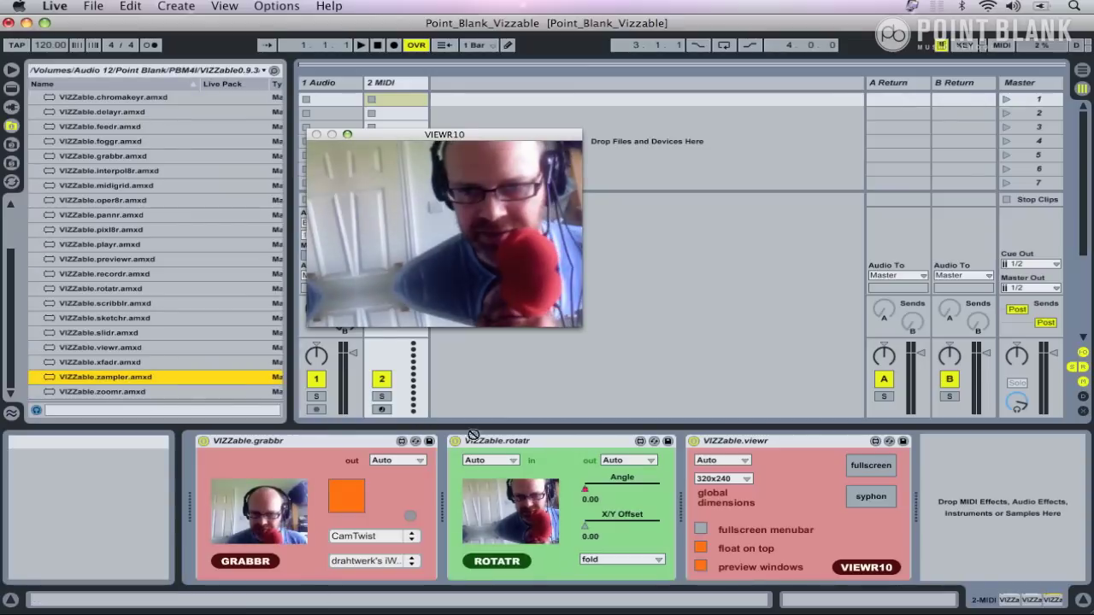
pyautogui.moveTo(667, 478); pyautogui.dragTo(447, 518)
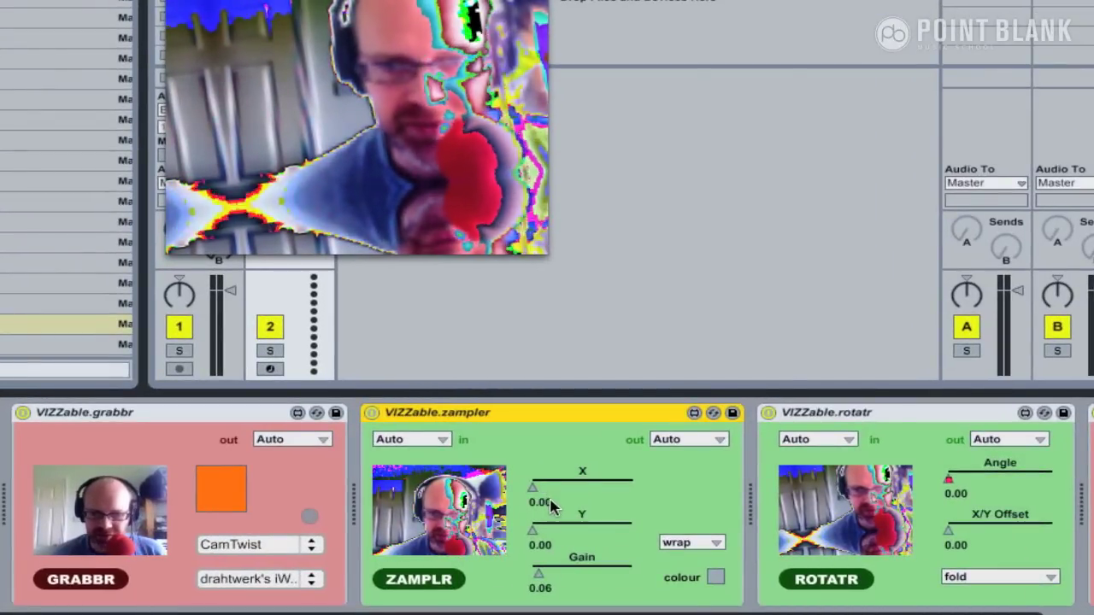
pyautogui.moveTo(539, 585); pyautogui.dragTo(542, 577)
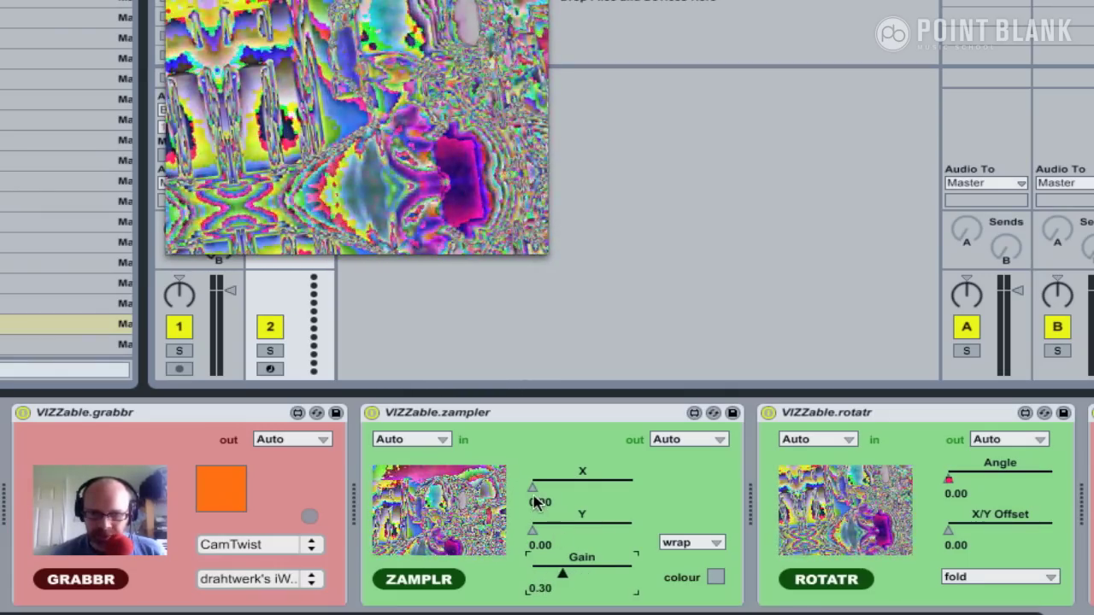
pyautogui.moveTo(536, 486); pyautogui.dragTo(557, 488)
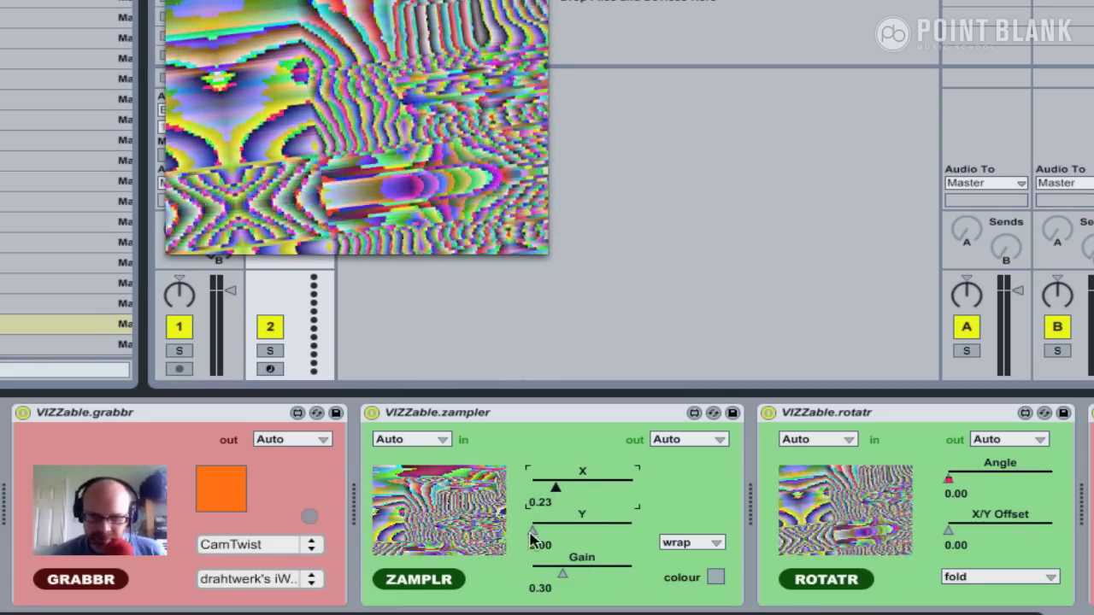
pyautogui.moveTo(532, 531); pyautogui.dragTo(555, 531)
pyautogui.moveTo(555, 486); pyautogui.dragTo(569, 487)
pyautogui.moveTo(555, 531); pyautogui.dragTo(574, 532)
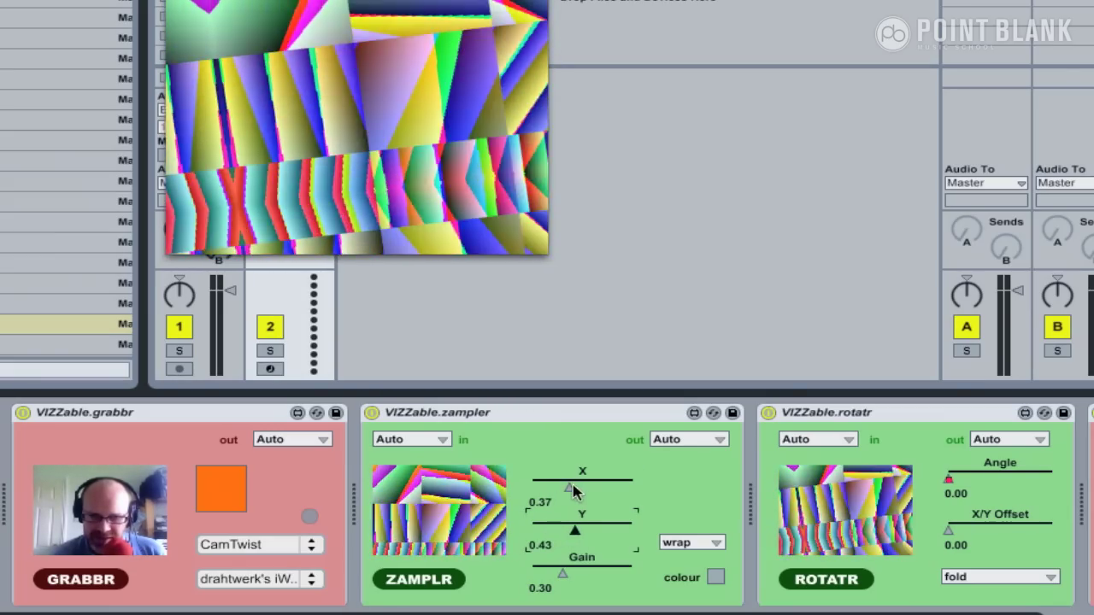
pyautogui.moveTo(574, 489); pyautogui.dragTo(578, 488)
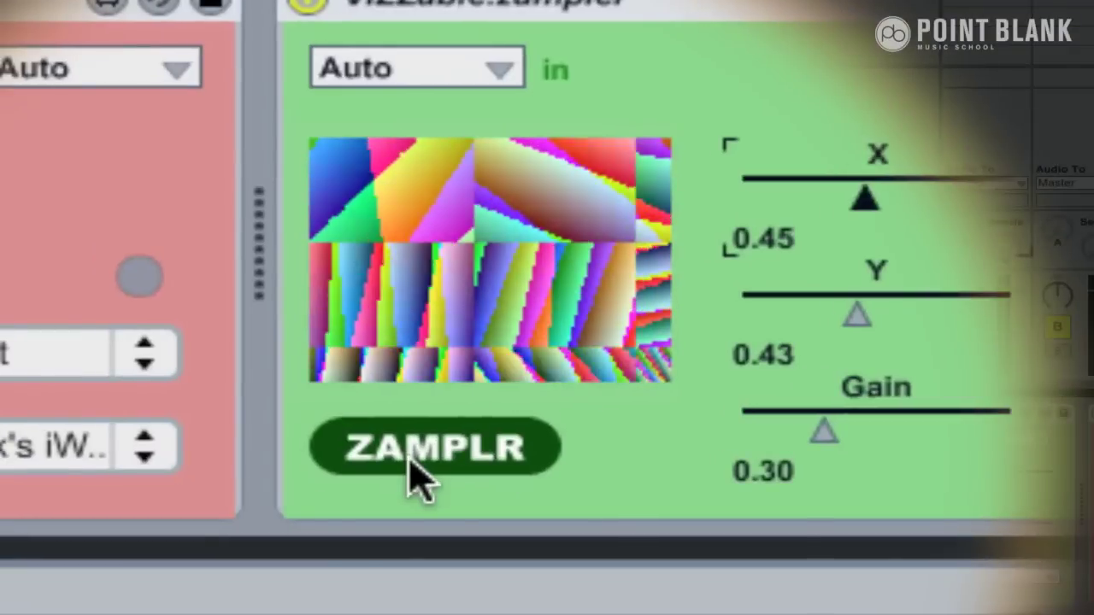
# Step: Drop zampler X from 0.45 to 0.40, keeping Y 0.43 and Gain 0.30
pyautogui.moveTo(410, 585)
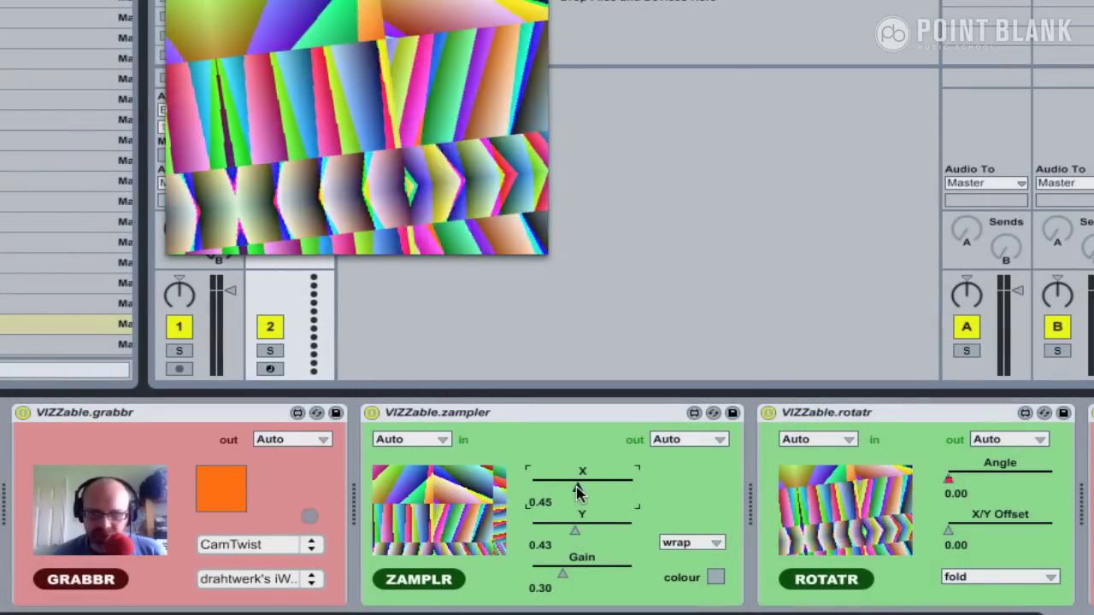
pyautogui.moveTo(578, 490); pyautogui.dragTo(572, 491)
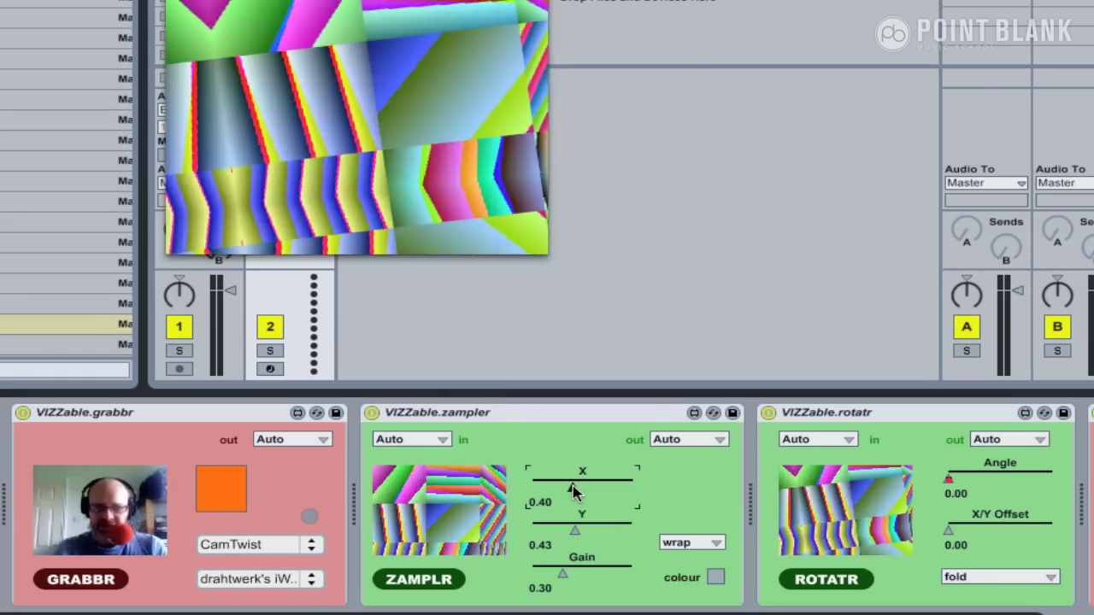
# Step: Set zampler's edge mode to fold with Gain 0.38, and switch rotatr off
pyautogui.click(711, 545)
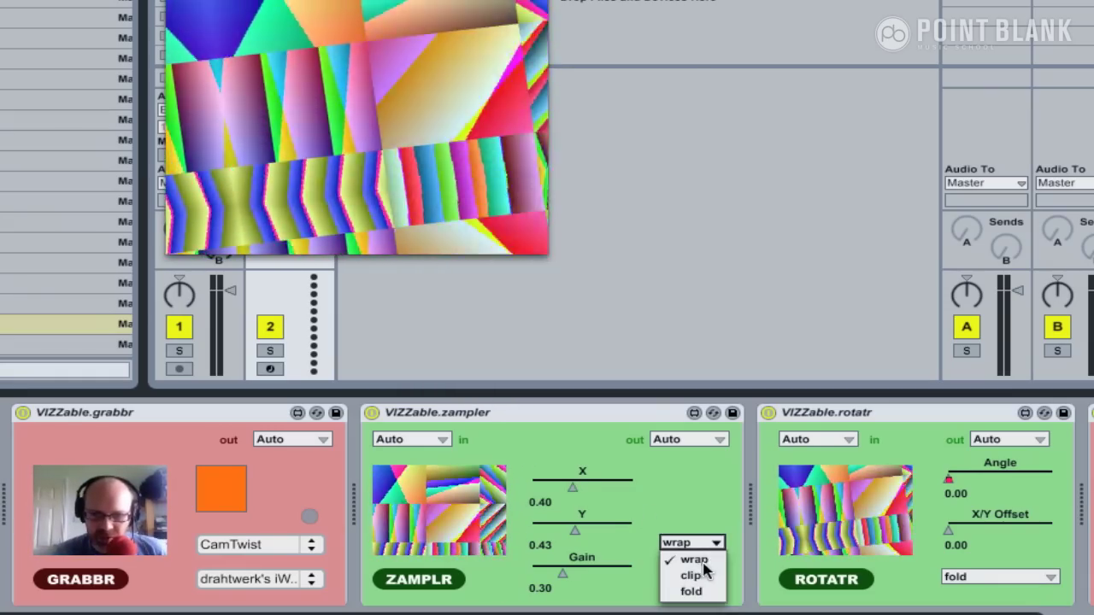
pyautogui.click(696, 576)
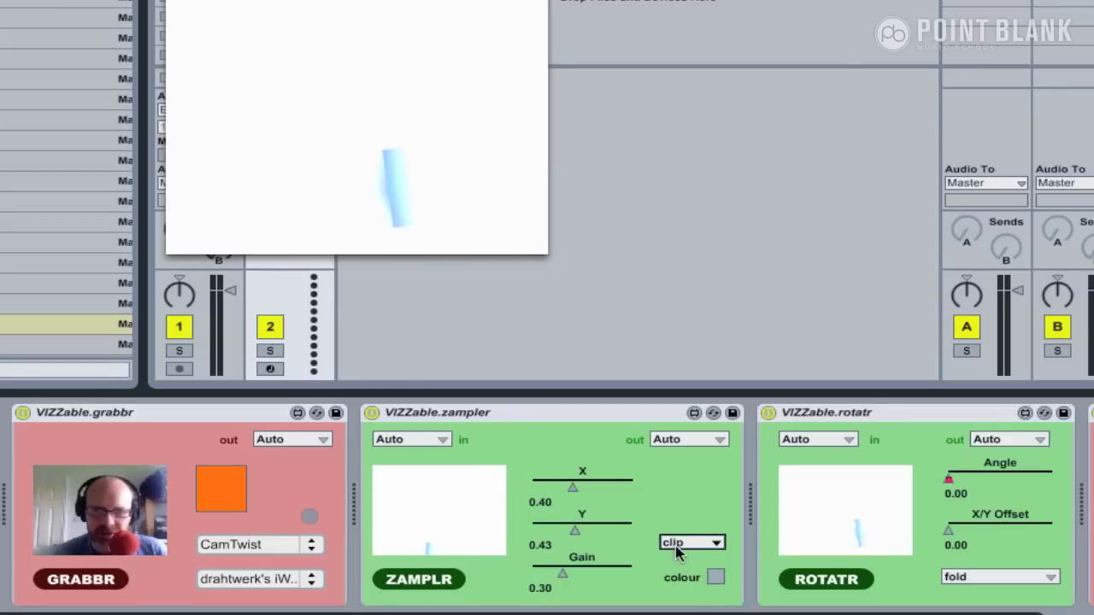
pyautogui.click(677, 547)
pyautogui.click(692, 593)
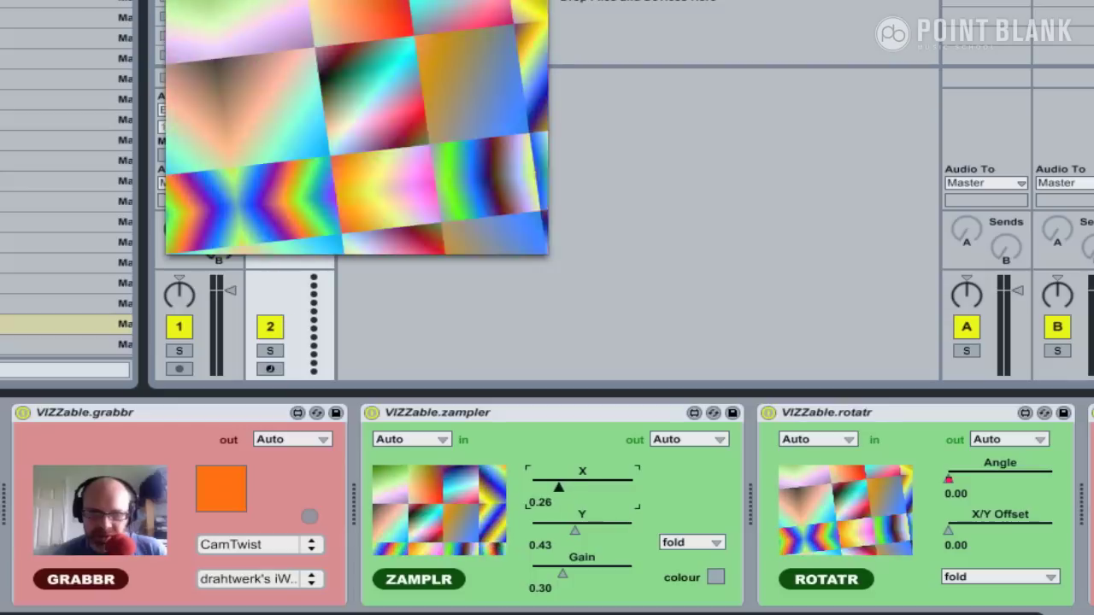
pyautogui.moveTo(564, 572); pyautogui.dragTo(570, 572)
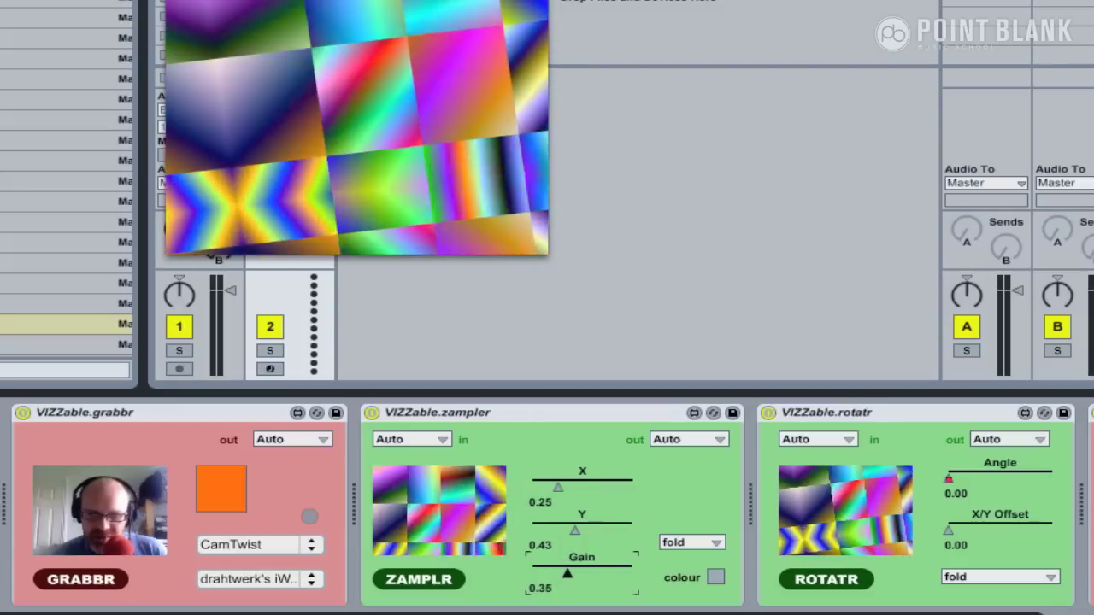
pyautogui.click(769, 413)
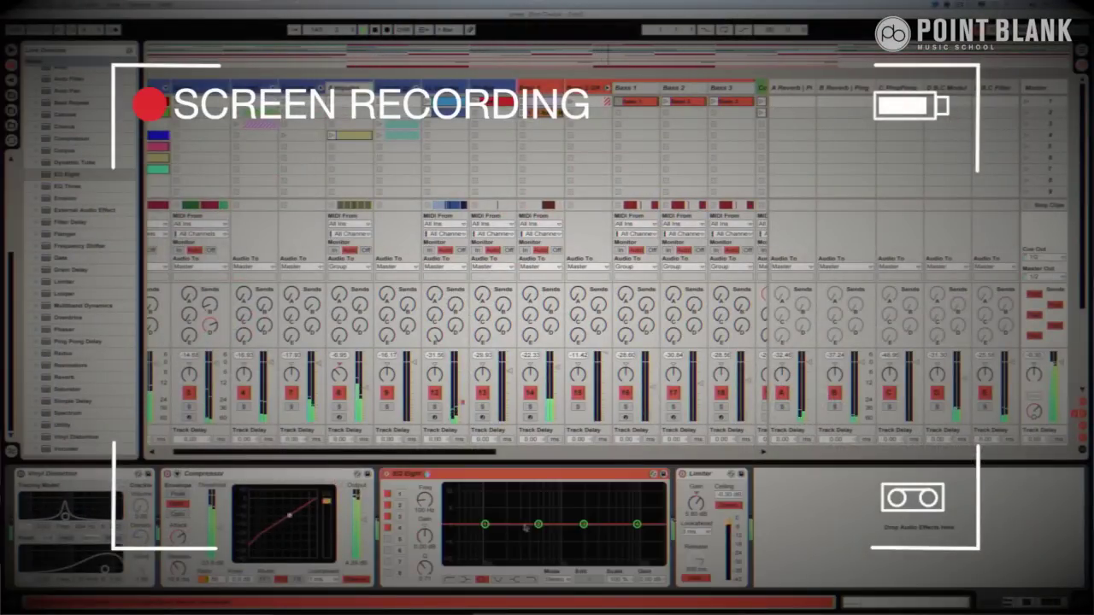
# Step: Drag an EQ Eight band point to reshape the curve near 226 Hz
pyautogui.moveTo(538, 525); pyautogui.dragTo(512, 491)
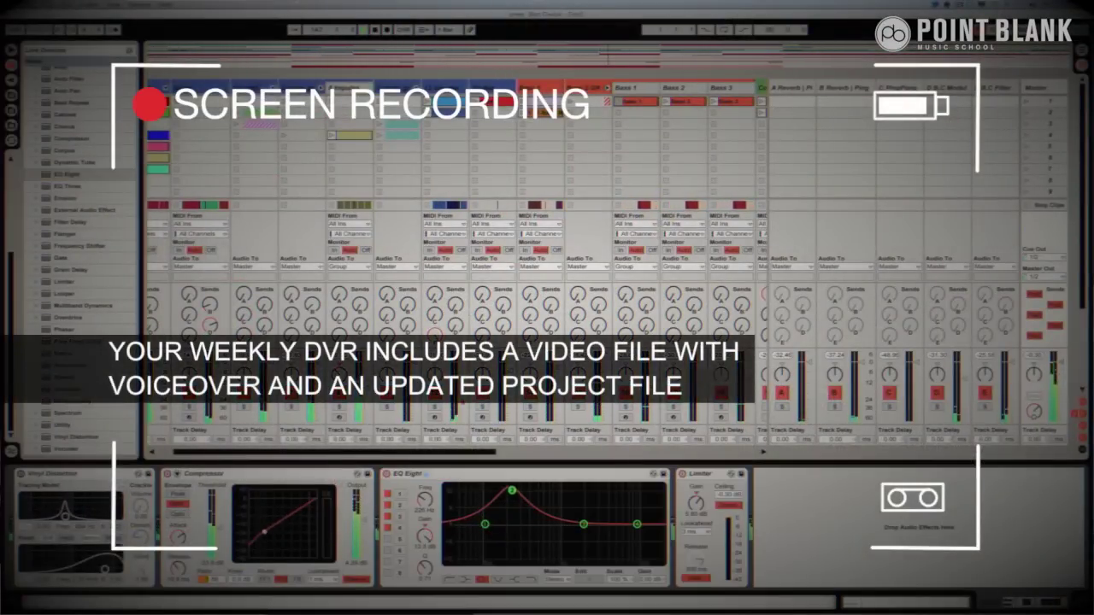